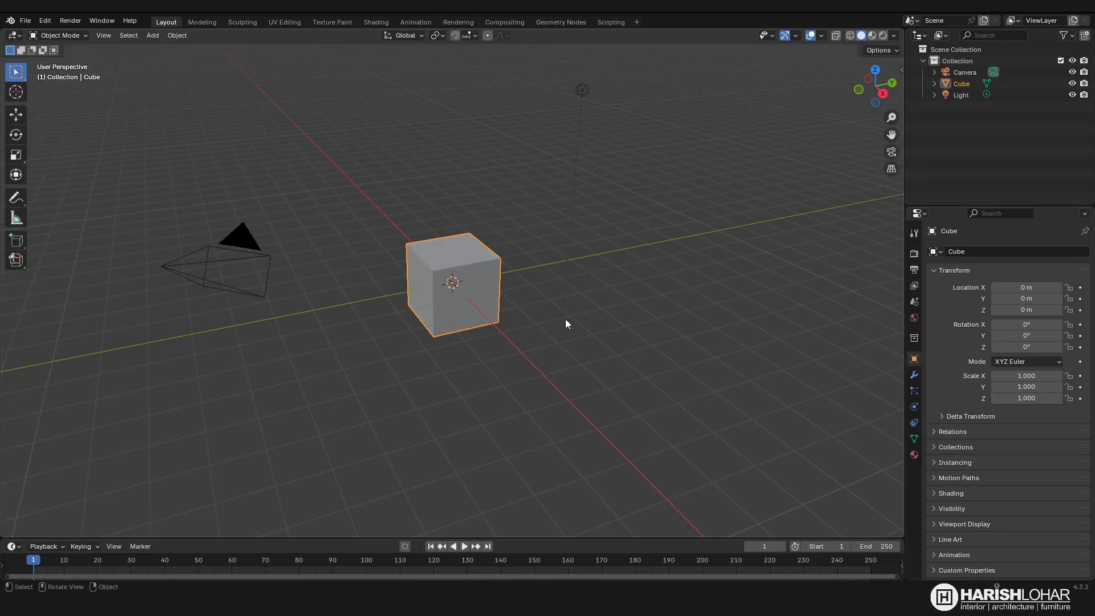
- Delete the default cube, camera and light and add a plane at the origin
{"action": "key", "text": "a"}
{"action": "key", "text": "Delete"}
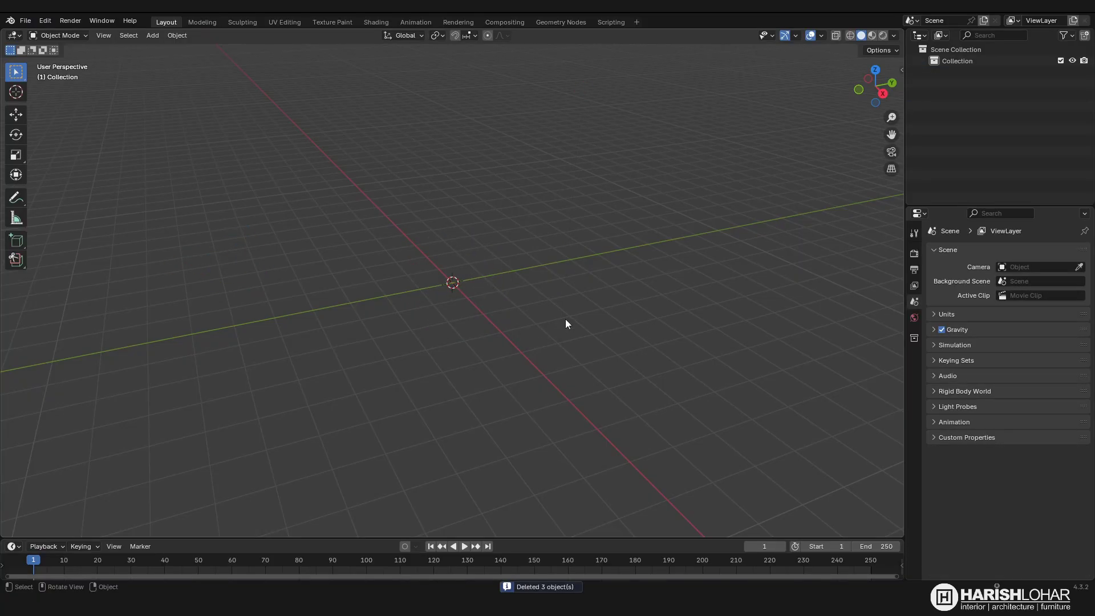
{"action": "key", "text": "shift+a"}
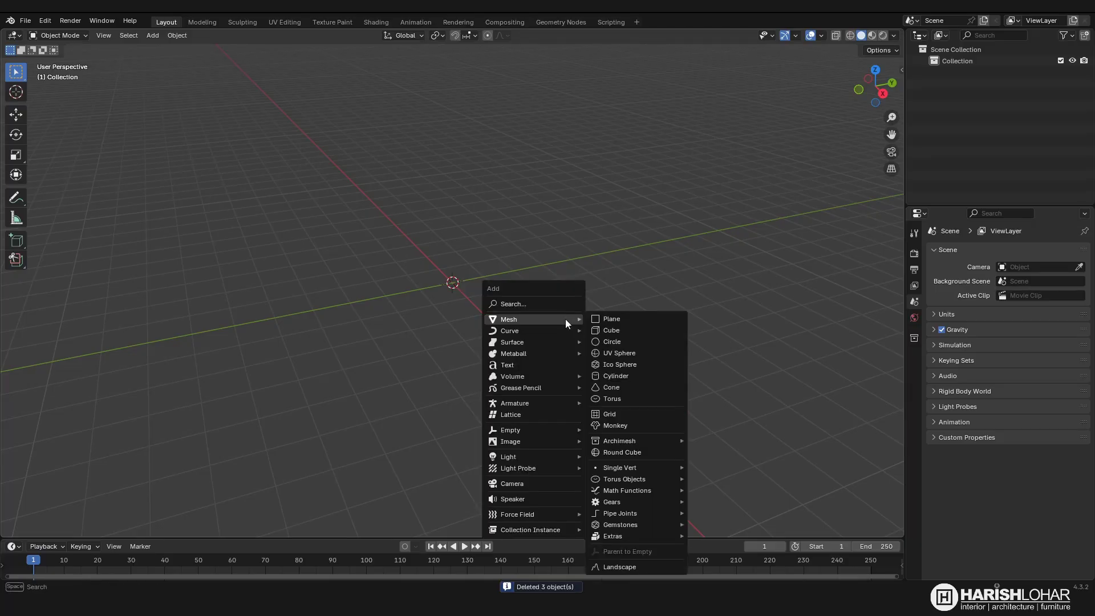
{"action": "left_click", "coordinate": [641, 320]}
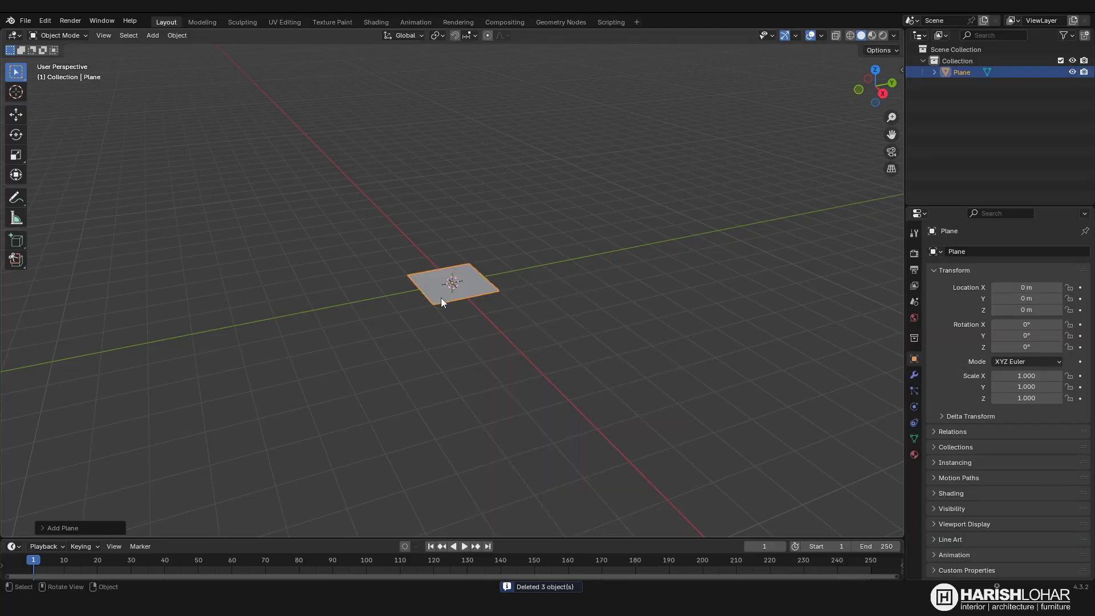
- Stretch the plane to twice its length along X (Scale X 2)
{"action": "key", "text": "s"}
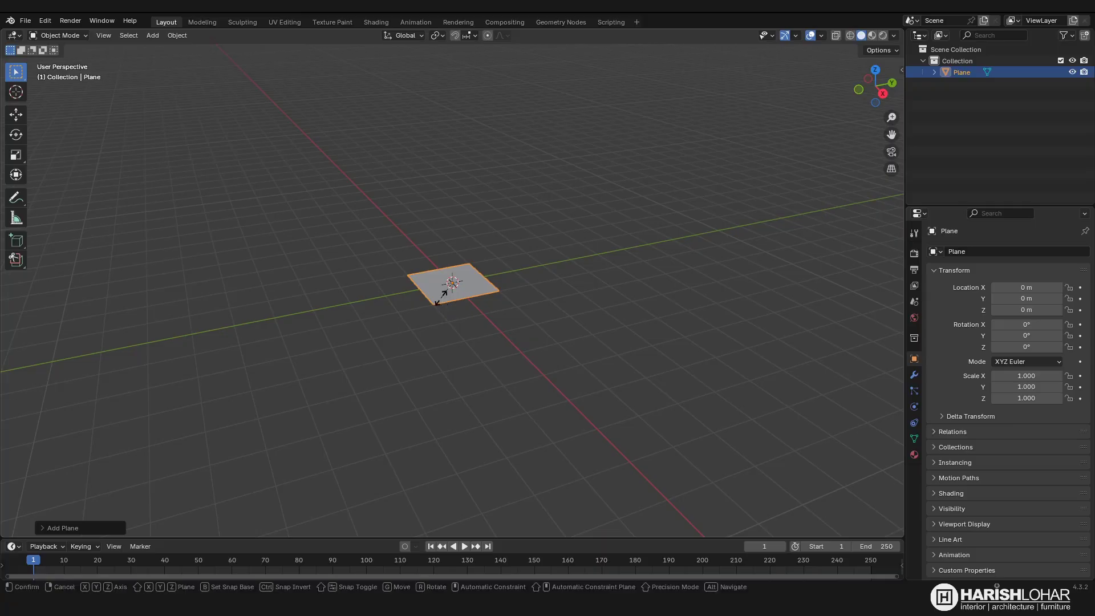
{"action": "key", "text": "x"}
{"action": "key", "text": "2"}
{"action": "key", "text": "Return"}
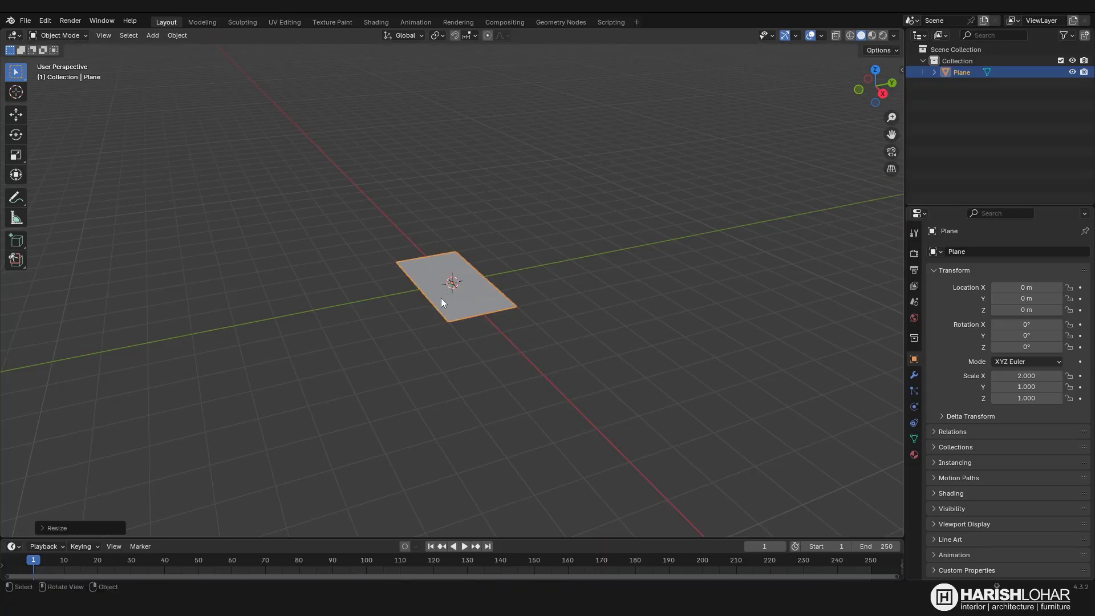
{"action": "scroll", "coordinate": [440, 298], "scroll_direction": "up", "scroll_amount": 5}
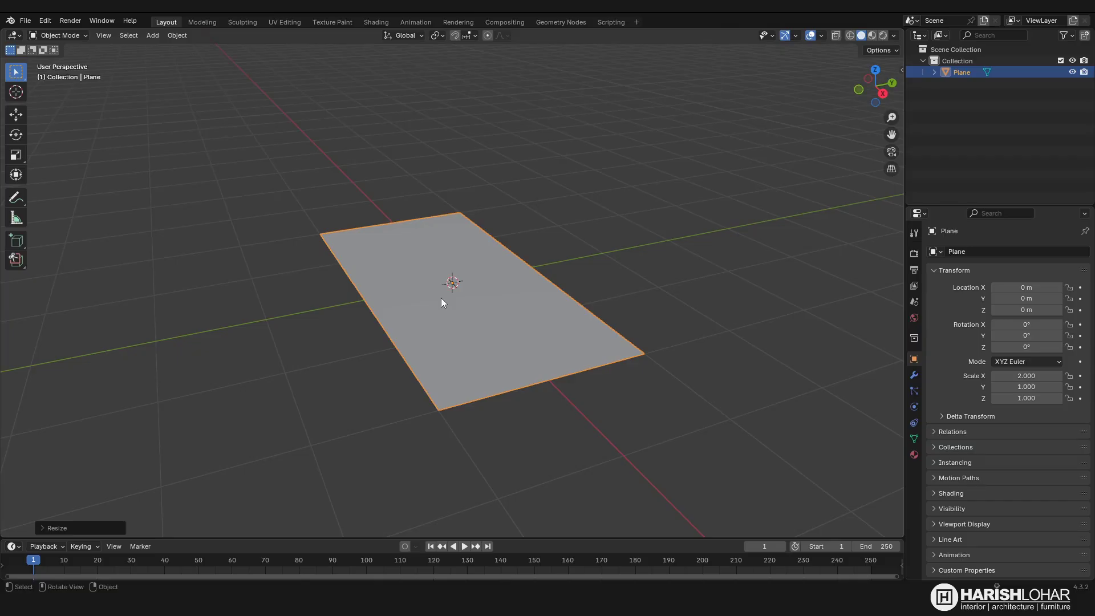
- Append all grass_bermuda_01 objects from the grass blend file and delete one unwanted object
{"action": "left_click", "coordinate": [25, 20]}
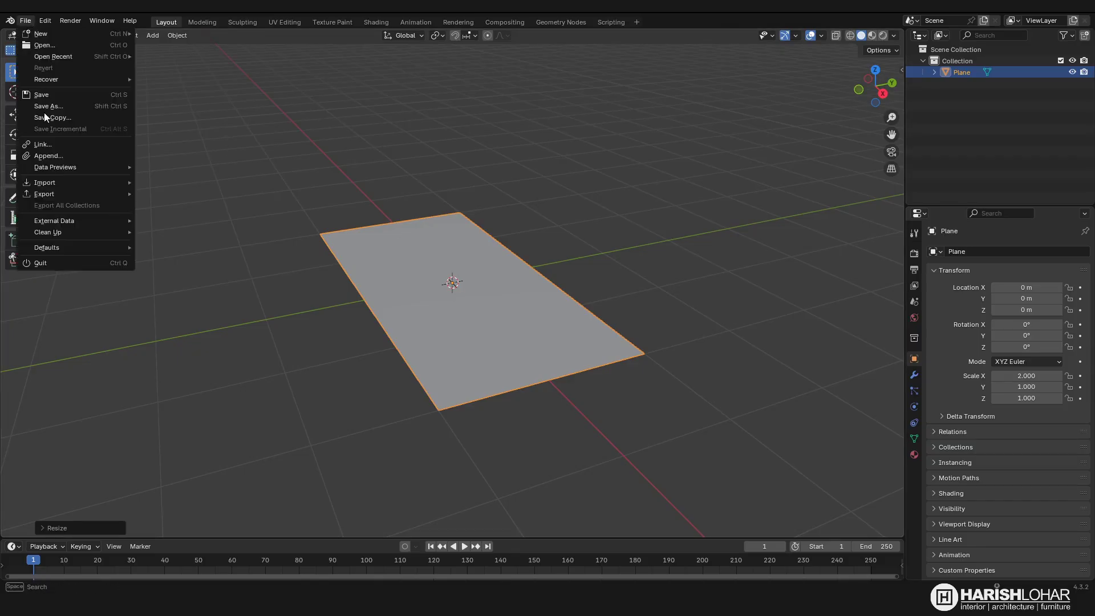
{"action": "left_click", "coordinate": [47, 155]}
{"action": "left_click", "coordinate": [414, 198]}
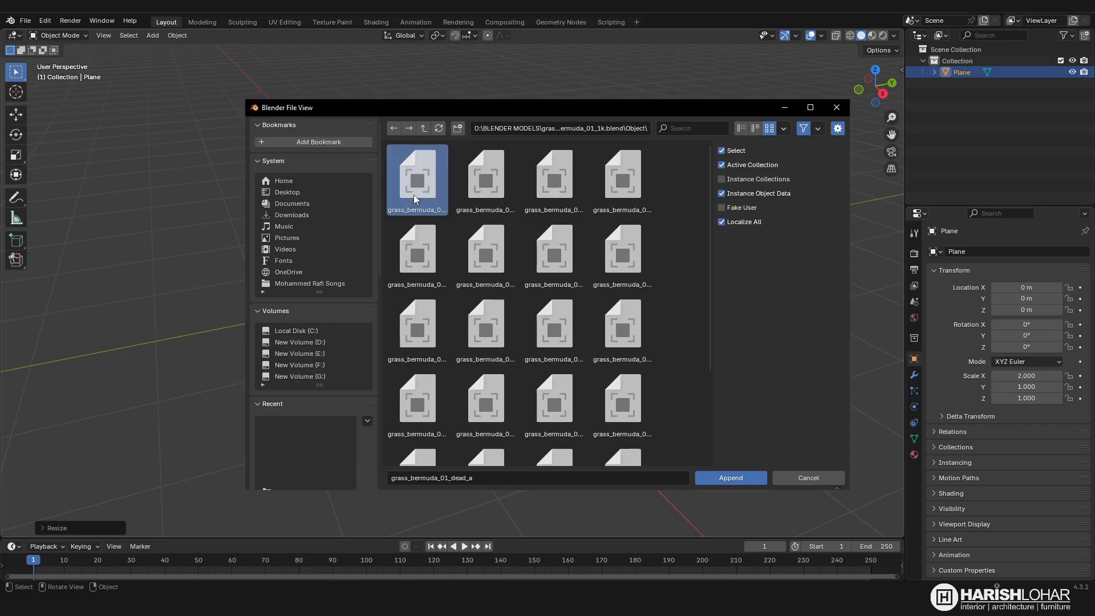
{"action": "key", "text": "a"}
{"action": "left_click", "coordinate": [731, 478]}
{"action": "key", "text": "Delete"}
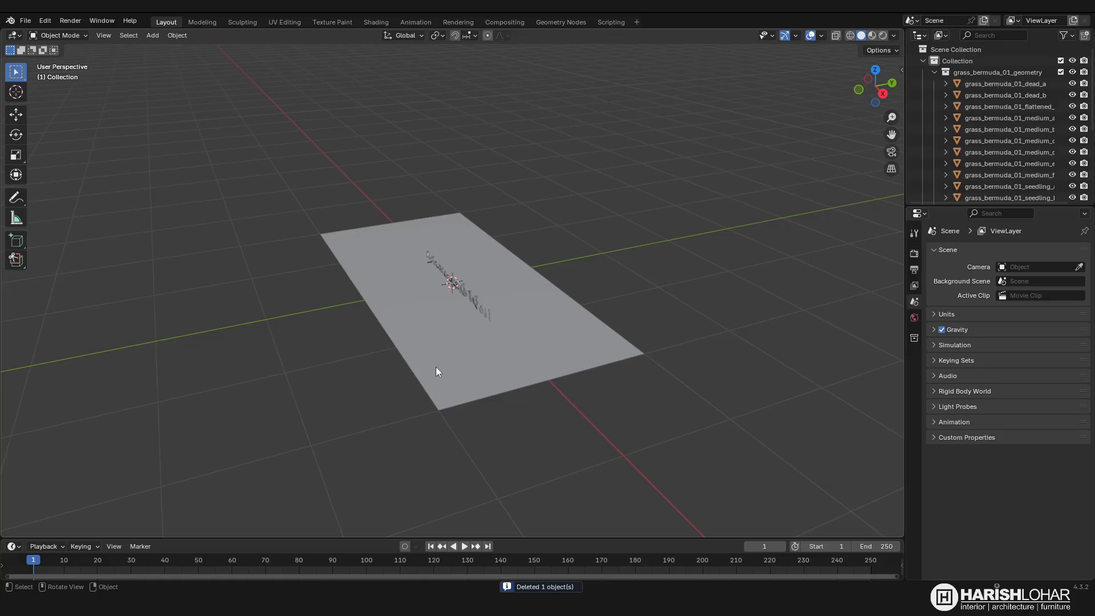
- Select all the grass objects in the outliner and move them about 3 m along Y
{"action": "left_click", "coordinate": [987, 84]}
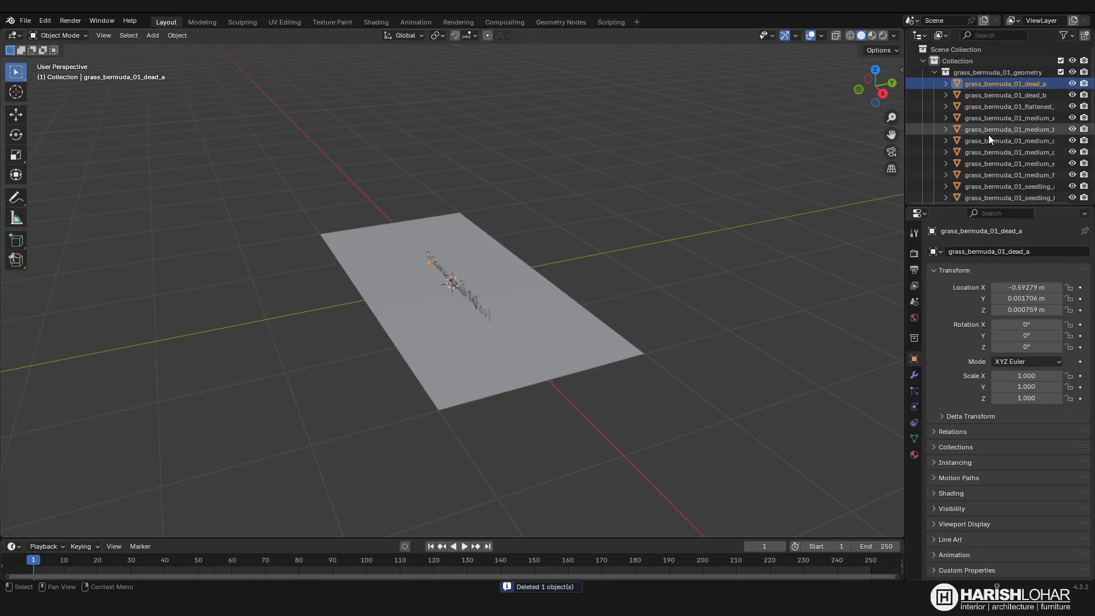
{"action": "scroll", "coordinate": [991, 152], "scroll_direction": "down", "scroll_amount": 5}
{"action": "left_click", "coordinate": [986, 182], "text": "shift"}
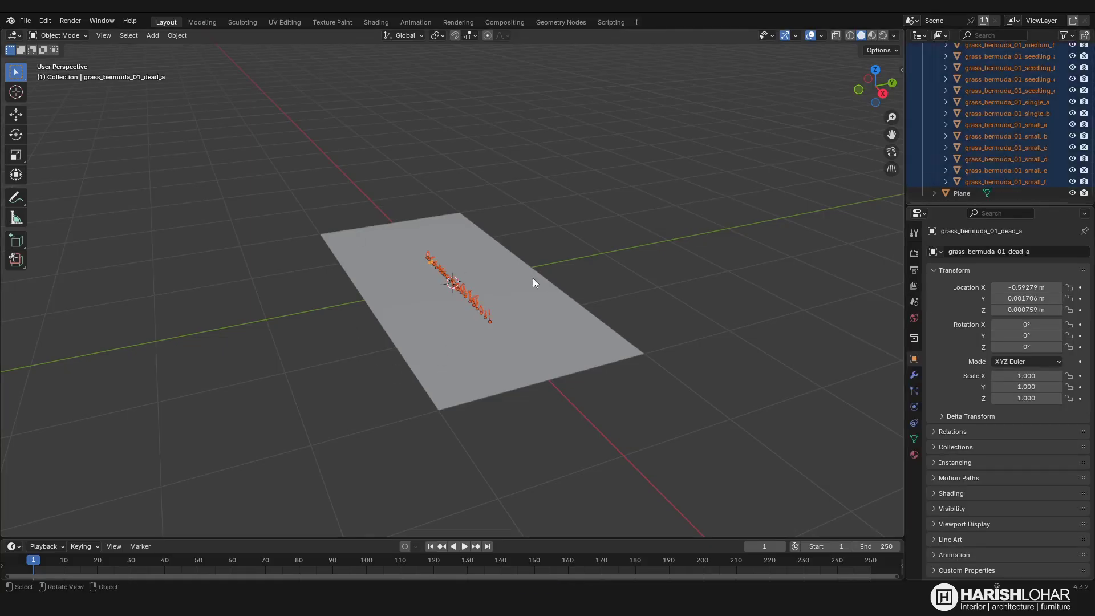
{"action": "left_click", "coordinate": [17, 117]}
{"action": "left_click_drag", "start_coordinate": [494, 279], "coordinate": [715, 246]}
- Select the plane and toggle it into edit mode and back
{"action": "left_click", "coordinate": [512, 327]}
{"action": "key", "text": "Tab"}
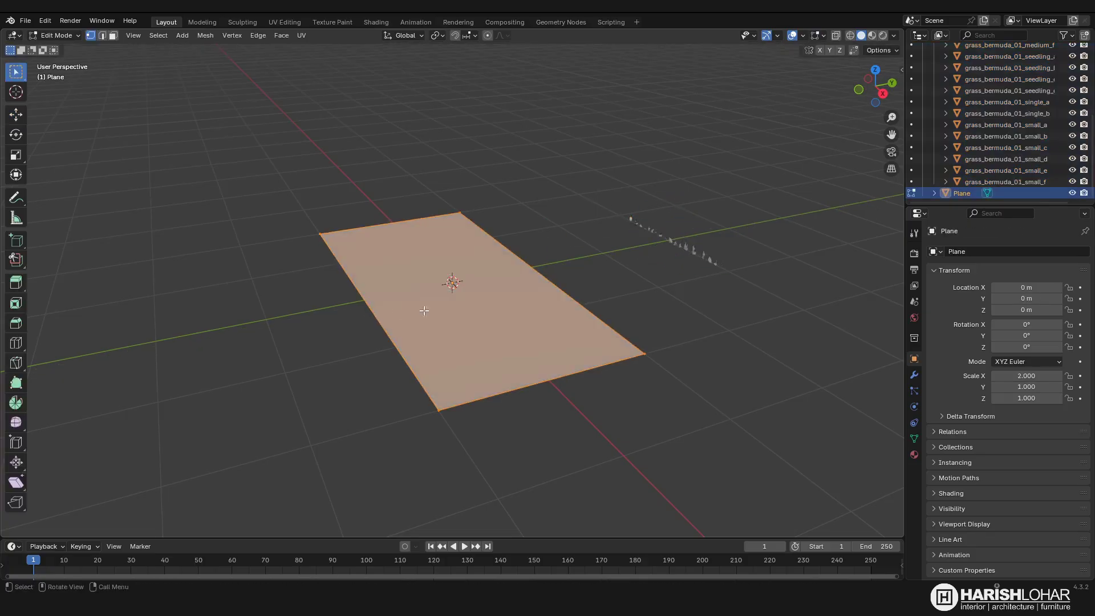
{"action": "key", "text": "Tab"}
- Add a Hair particle system (1000 strands, 4 m long) to the plane with Advanced enabled
{"action": "left_click", "coordinate": [915, 376]}
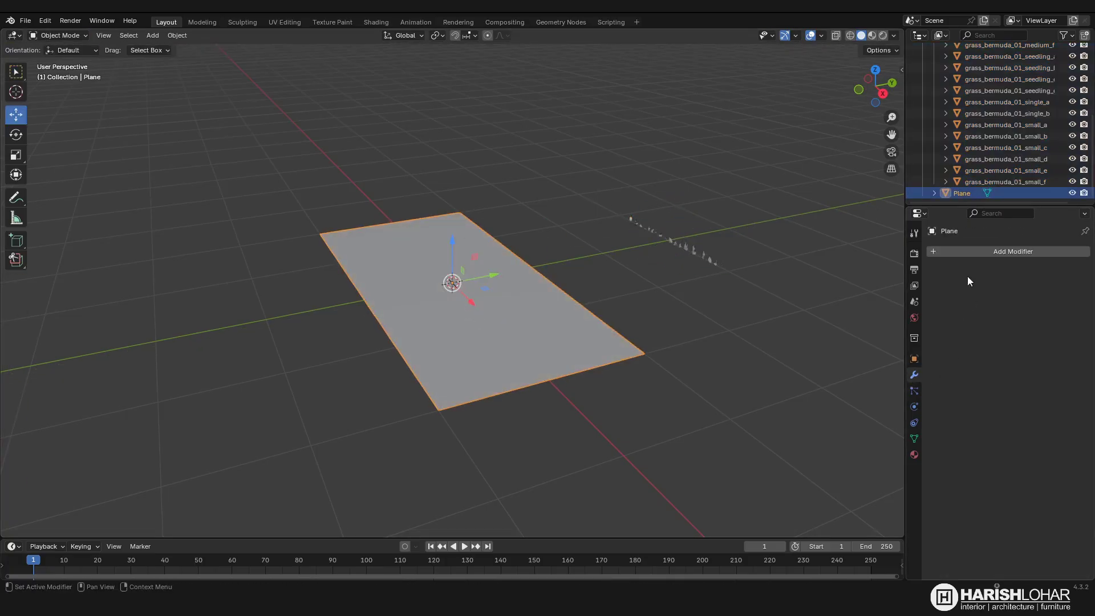
{"action": "left_click", "coordinate": [914, 390]}
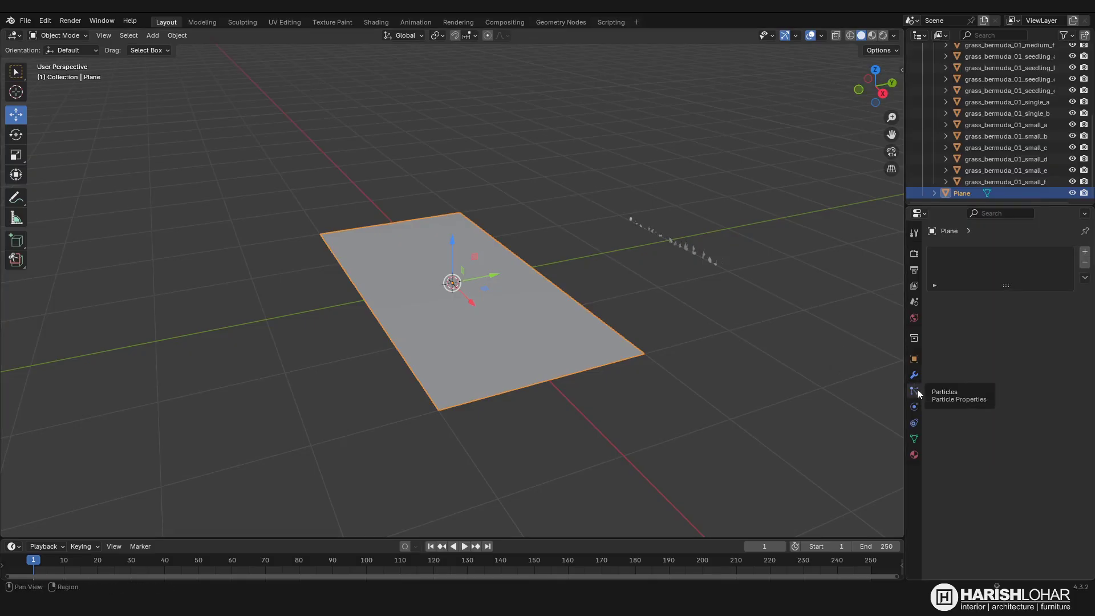
{"action": "left_click", "coordinate": [1084, 253]}
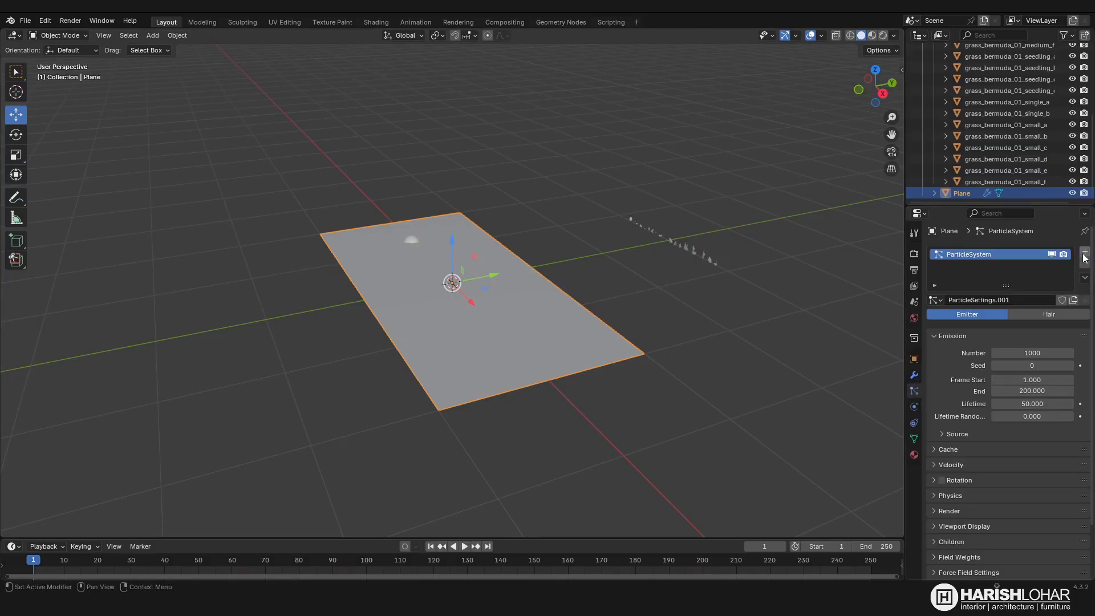
{"action": "left_click", "coordinate": [1045, 315]}
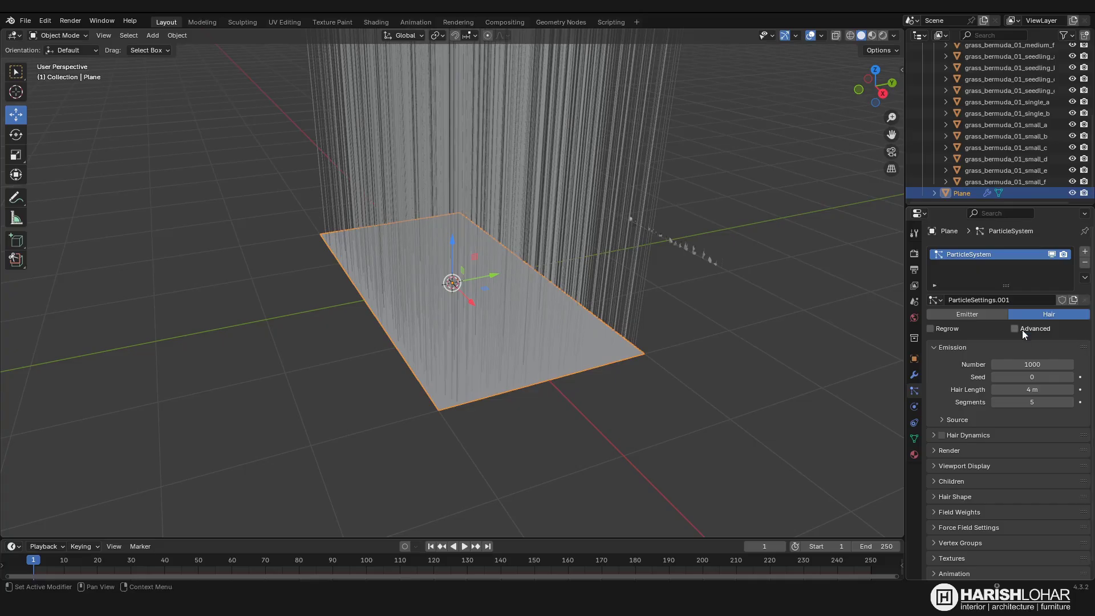
{"action": "left_click", "coordinate": [1014, 329]}
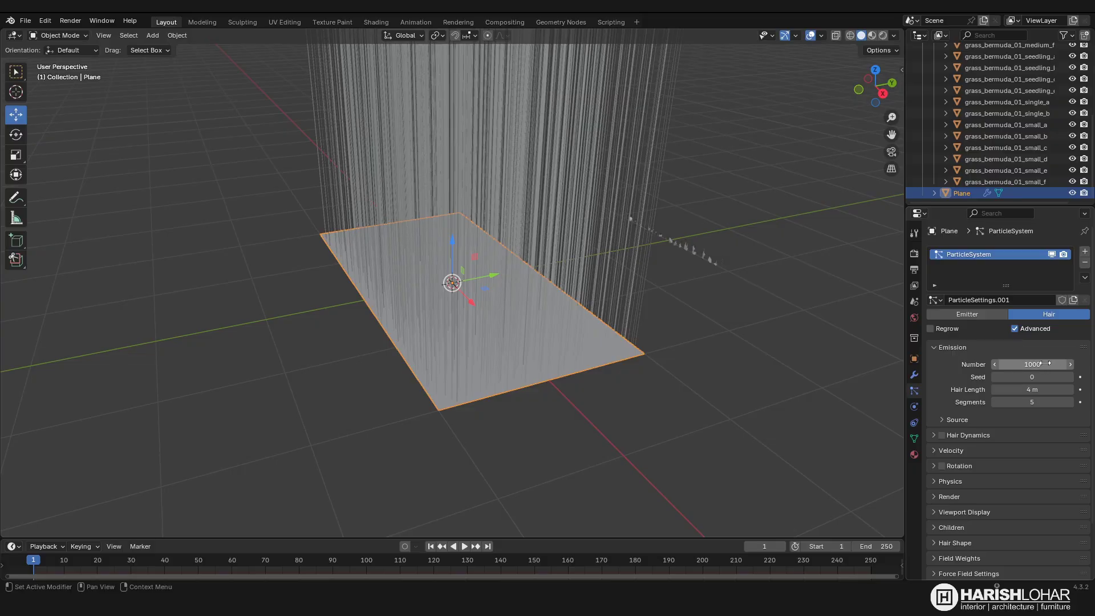
- Render the hair particles as the grass_bermuda_01_geometry collection
{"action": "left_click", "coordinate": [948, 496]}
{"action": "scroll", "coordinate": [949, 497], "scroll_direction": "down", "scroll_amount": 5}
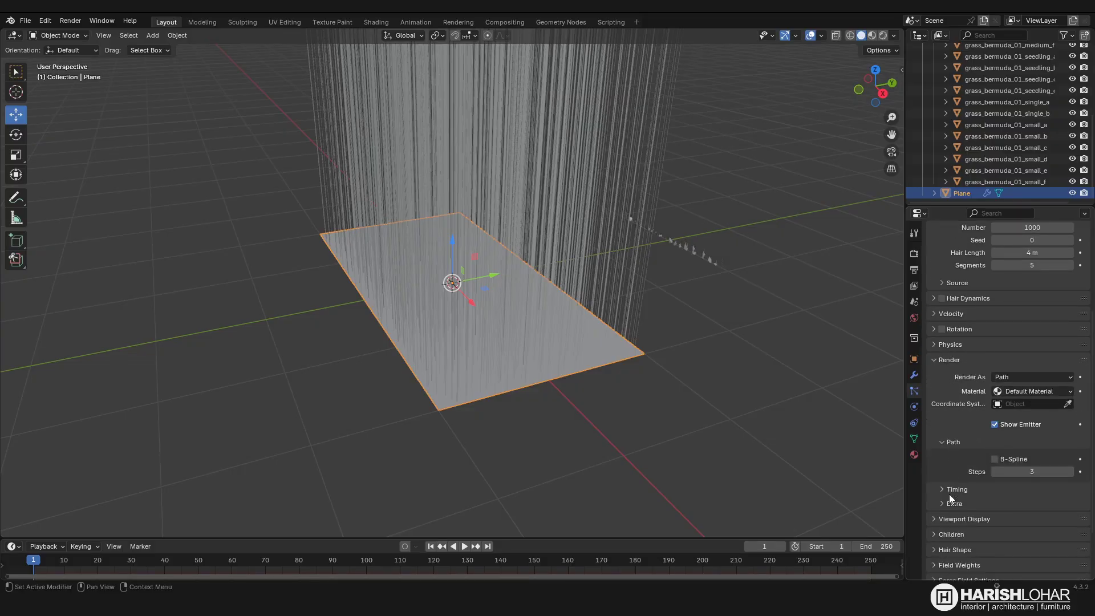
{"action": "left_click", "coordinate": [1020, 376]}
{"action": "left_click", "coordinate": [1025, 425]}
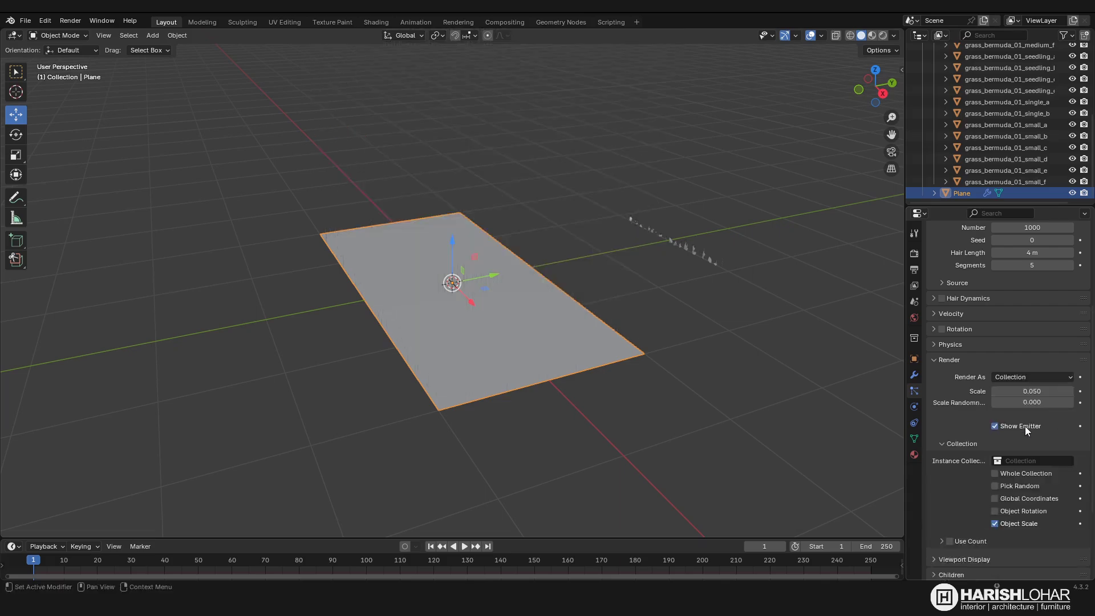
{"action": "left_click", "coordinate": [1022, 460]}
{"action": "left_click", "coordinate": [954, 489]}
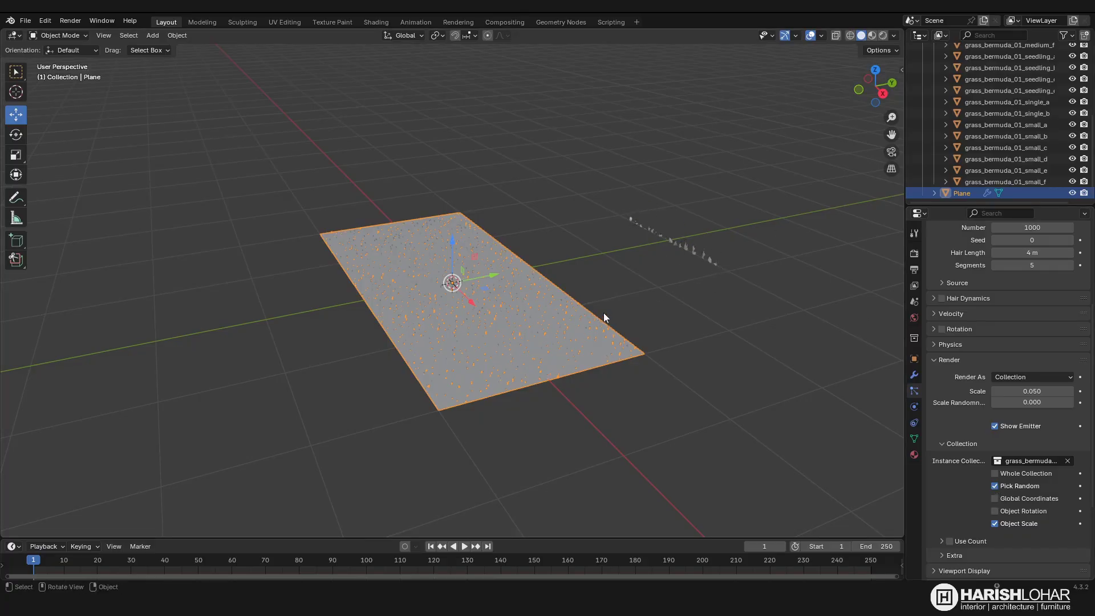
- Enlarge the grass instances to scale 0.230 with 0.184 scale randomness
{"action": "scroll", "coordinate": [1011, 439], "scroll_direction": "down", "scroll_amount": 5}
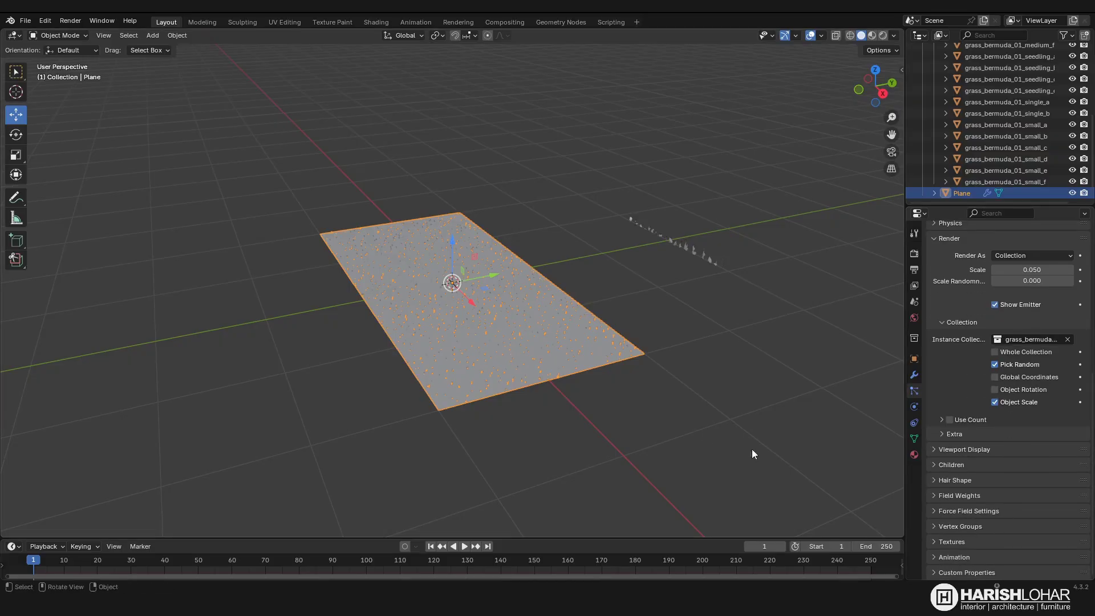
{"action": "left_click", "coordinate": [948, 541]}
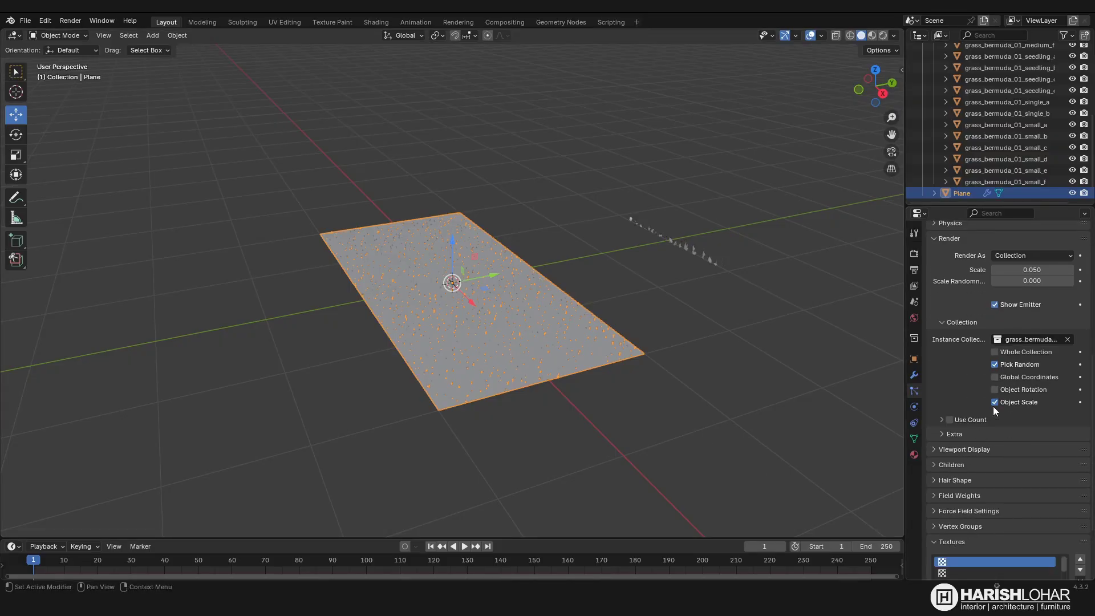
{"action": "left_click_drag", "start_coordinate": [1031, 269], "coordinate": [1035, 313]}
{"action": "scroll", "coordinate": [993, 511], "scroll_direction": "down", "scroll_amount": 2}
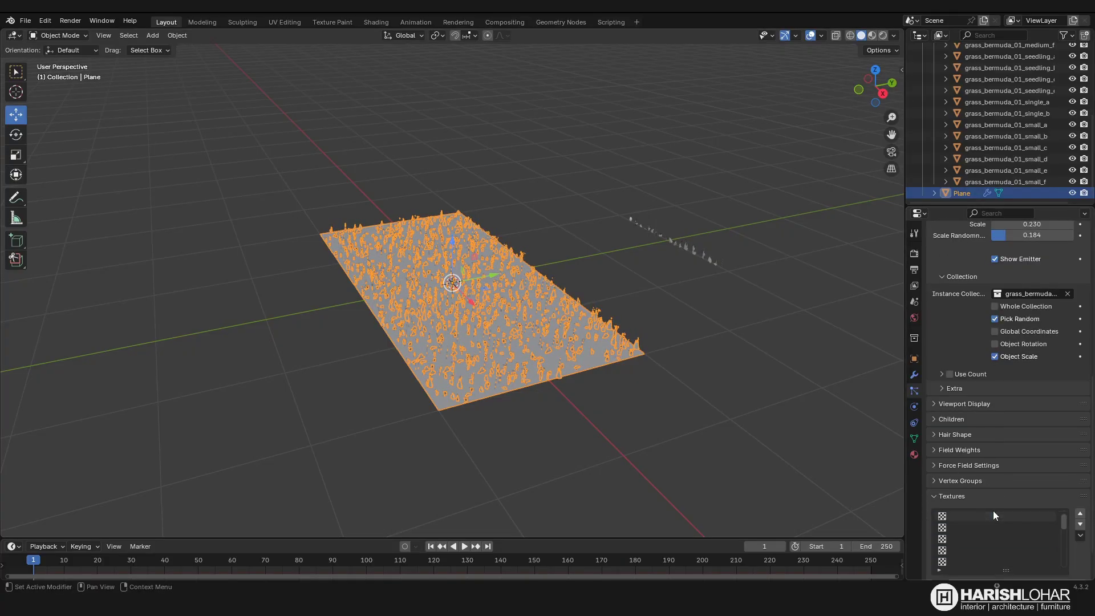
- Create a new image-type texture in the particles' first texture slot and show its settings
{"action": "scroll", "coordinate": [993, 511], "scroll_direction": "down", "scroll_amount": 2}
{"action": "left_click", "coordinate": [973, 471]}
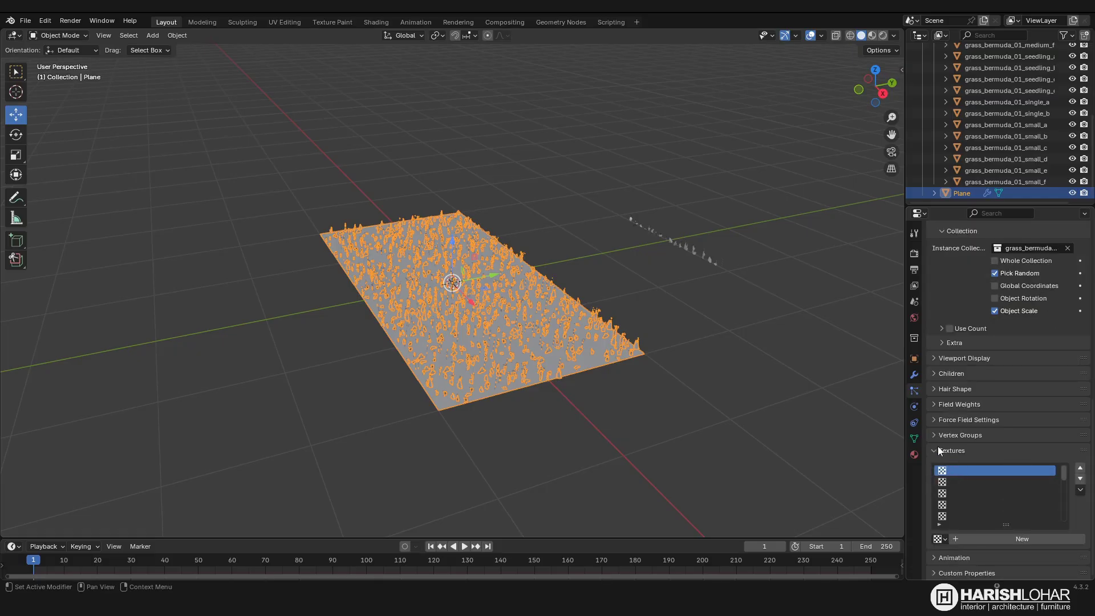
{"action": "left_click", "coordinate": [1002, 538]}
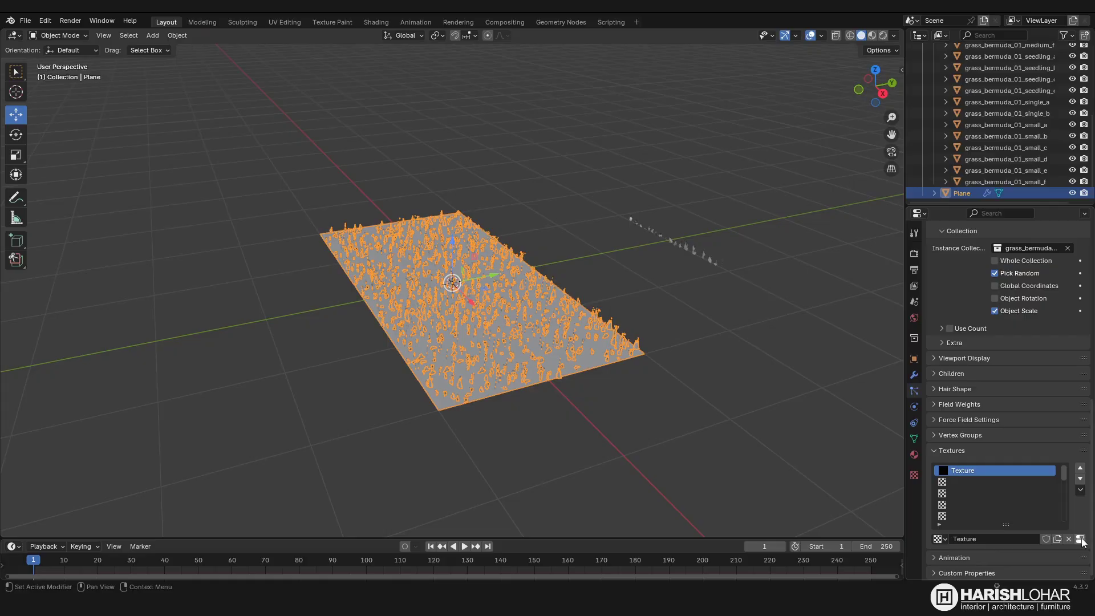
{"action": "left_click", "coordinate": [1080, 540]}
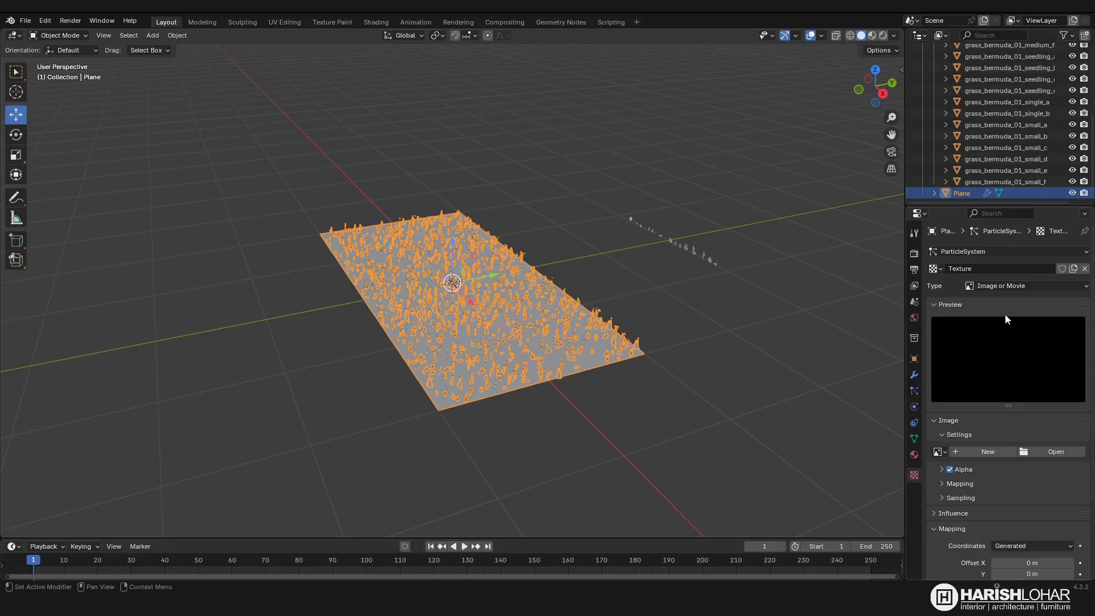
{"action": "scroll", "coordinate": [970, 260], "scroll_direction": "up", "scroll_amount": 4}
- Load path8.png from the Desktop as the texture image and expand its Influence panel
{"action": "left_click", "coordinate": [1034, 452]}
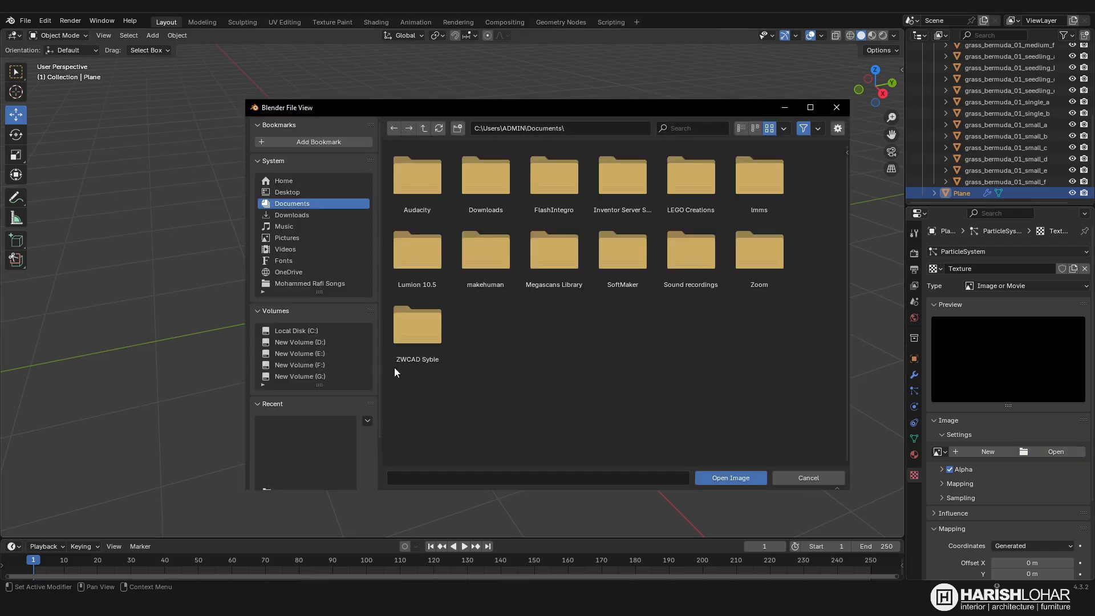
{"action": "left_click", "coordinate": [289, 192]}
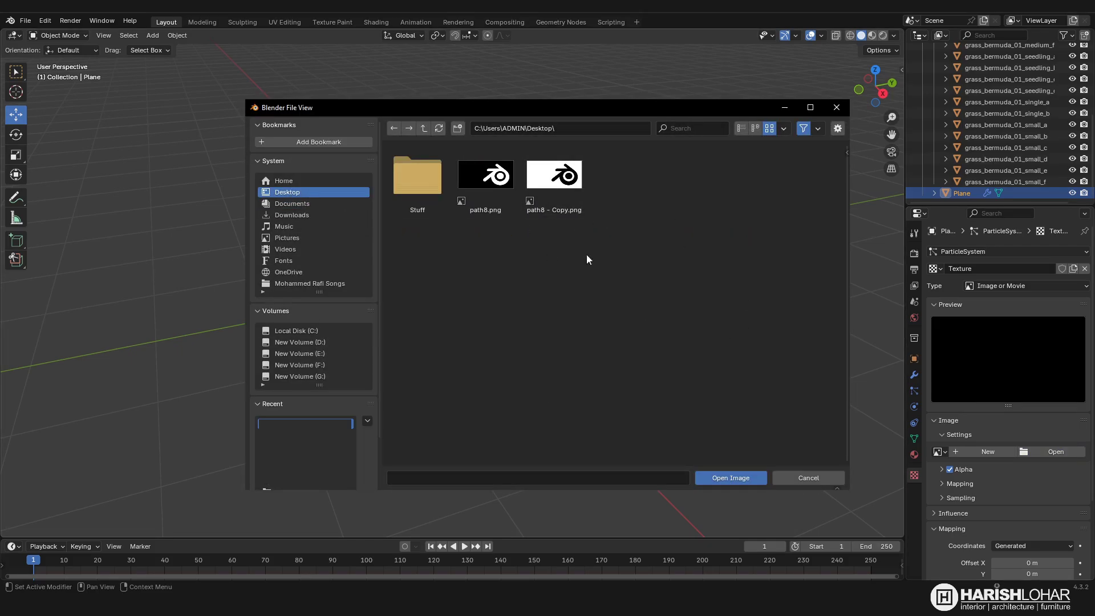
{"action": "left_click", "coordinate": [484, 180]}
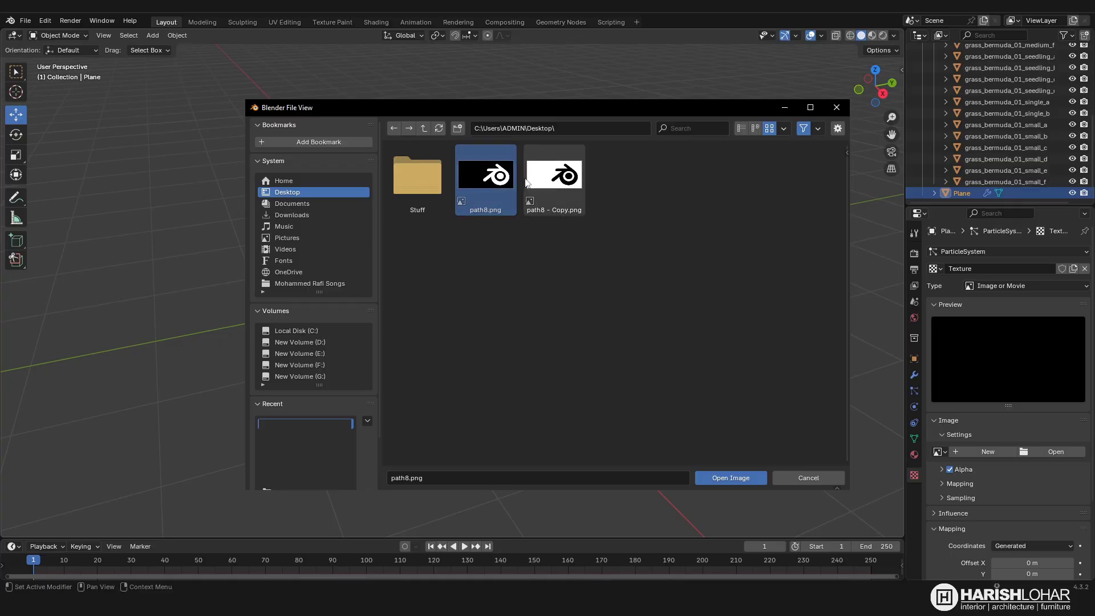
{"action": "left_click", "coordinate": [722, 478]}
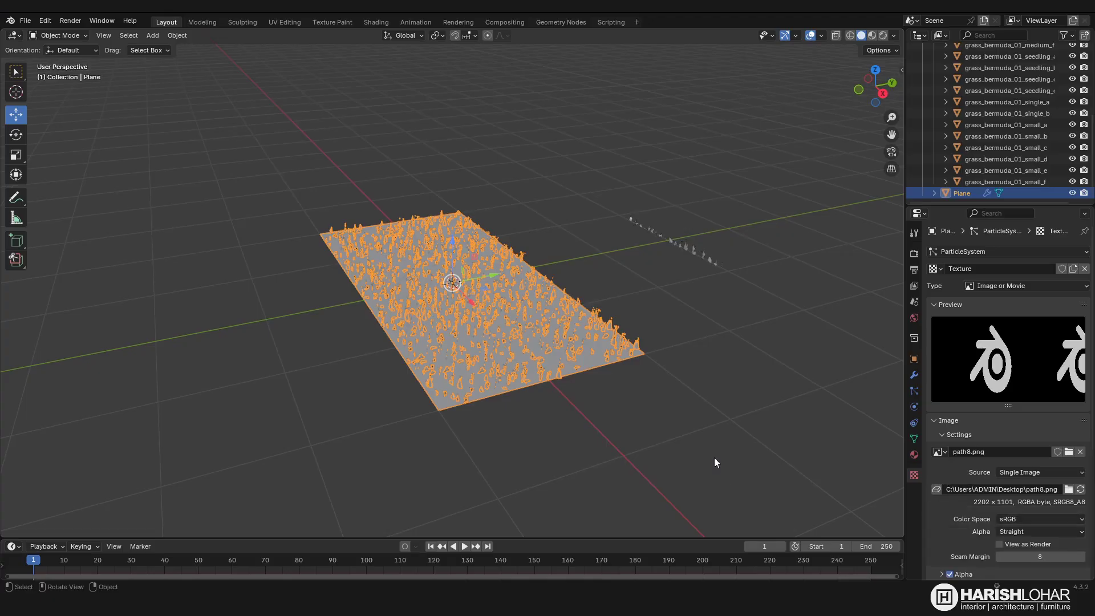
{"action": "scroll", "coordinate": [986, 451], "scroll_direction": "down", "scroll_amount": 6}
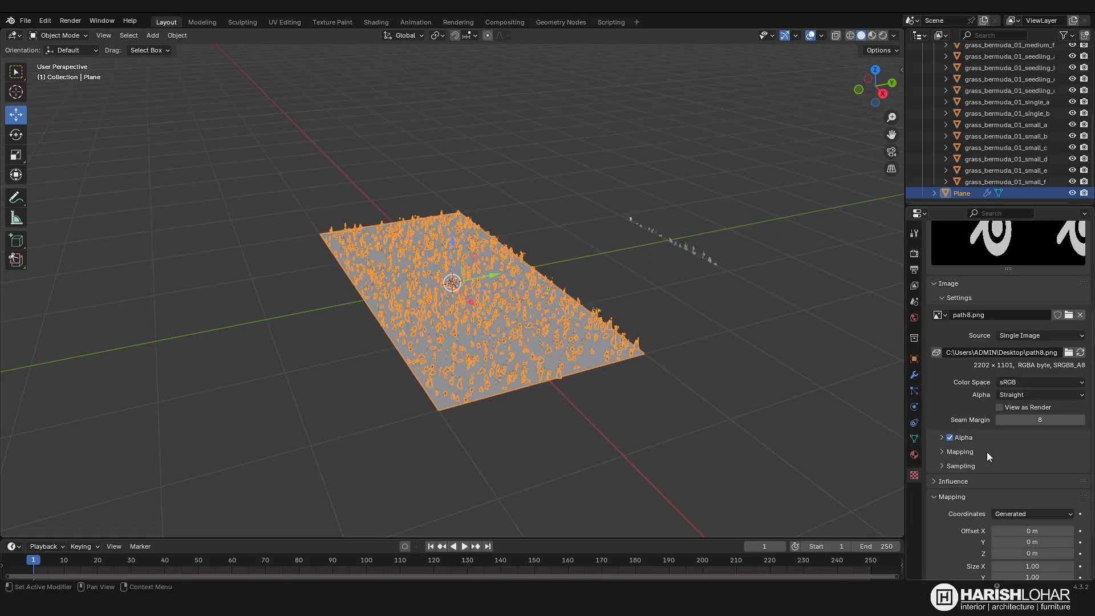
{"action": "scroll", "coordinate": [942, 406], "scroll_direction": "down", "scroll_amount": 2}
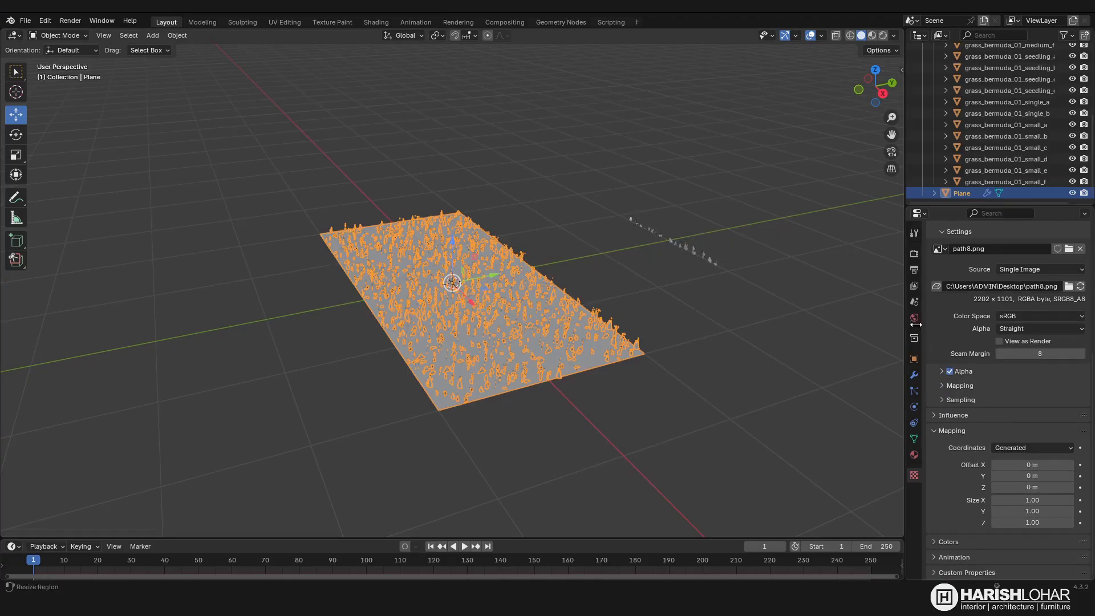
{"action": "middle_click_drag", "start_coordinate": [422, 326], "coordinate": [511, 344]}
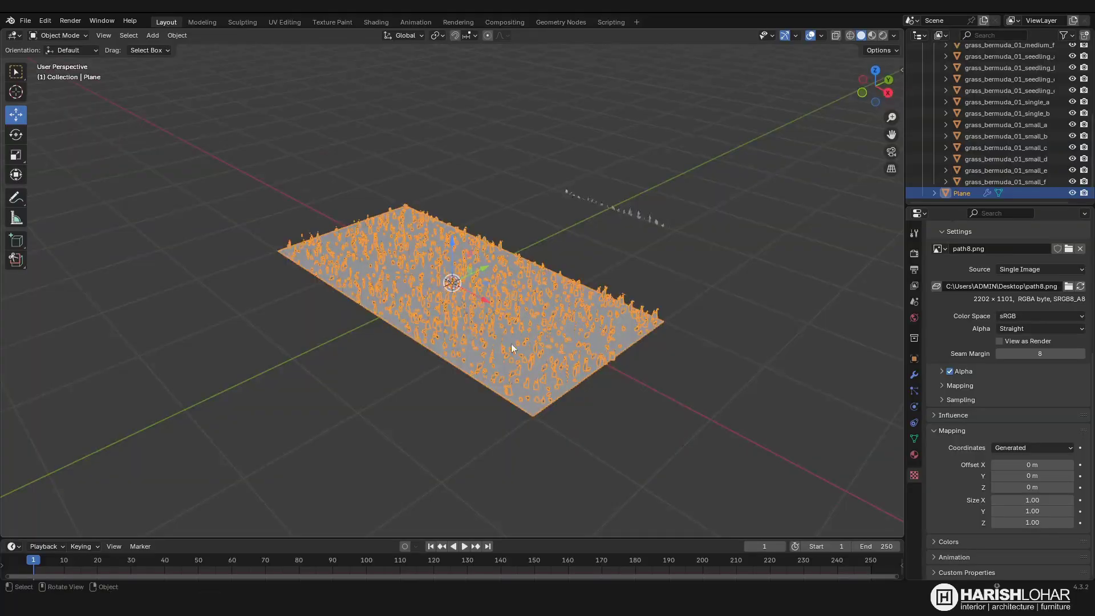
{"action": "left_click", "coordinate": [943, 415]}
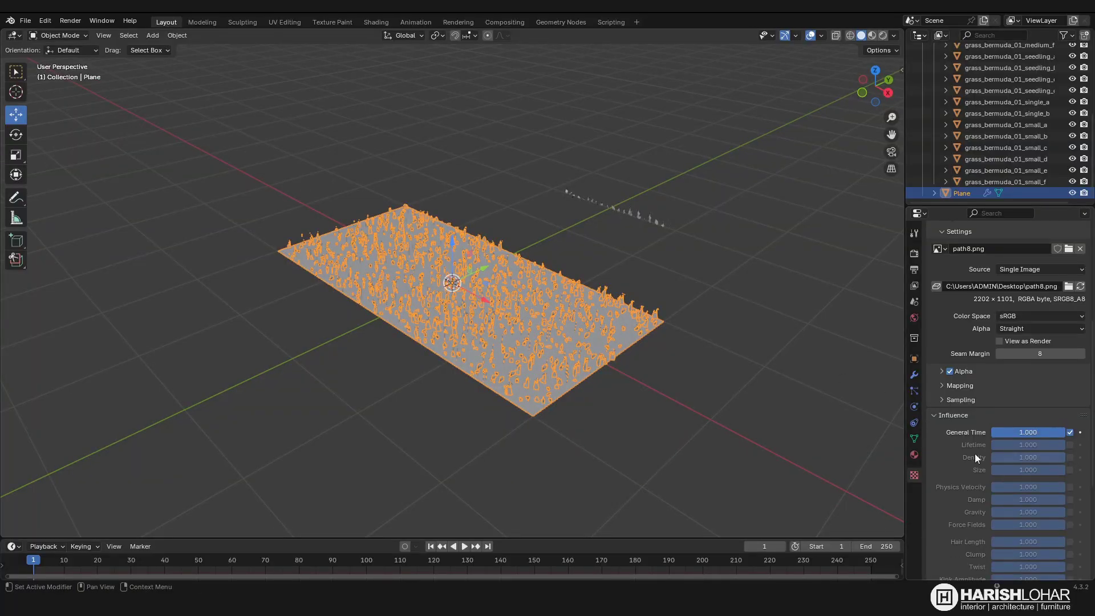
- Enable Density influence at 1.000 so grass grows only in the path8.png pattern
{"action": "left_click", "coordinate": [1070, 458]}
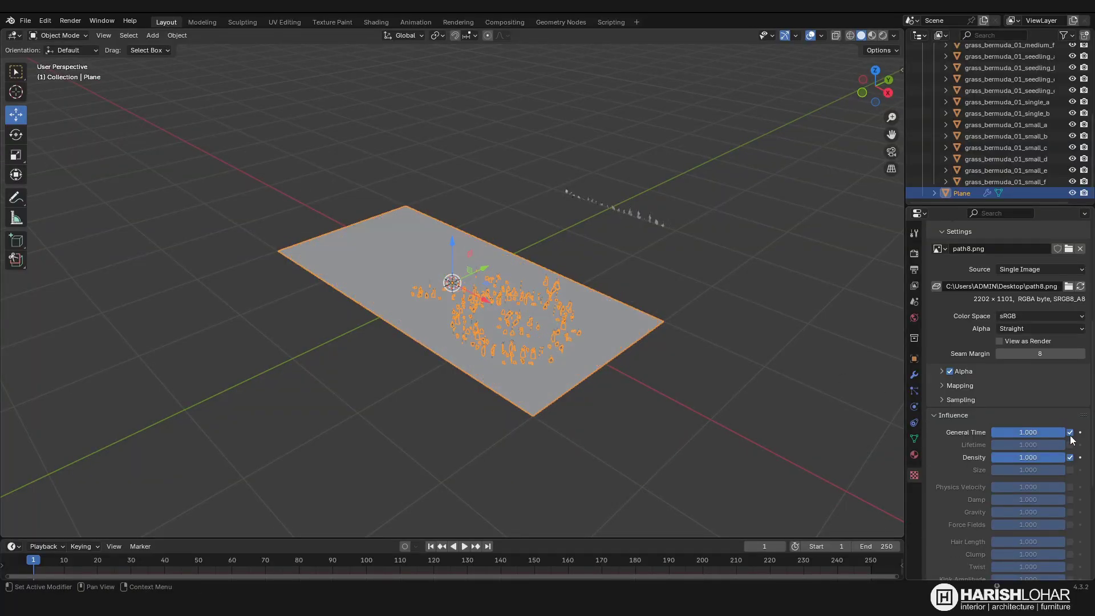
{"action": "middle_click_drag", "start_coordinate": [445, 302], "coordinate": [531, 293]}
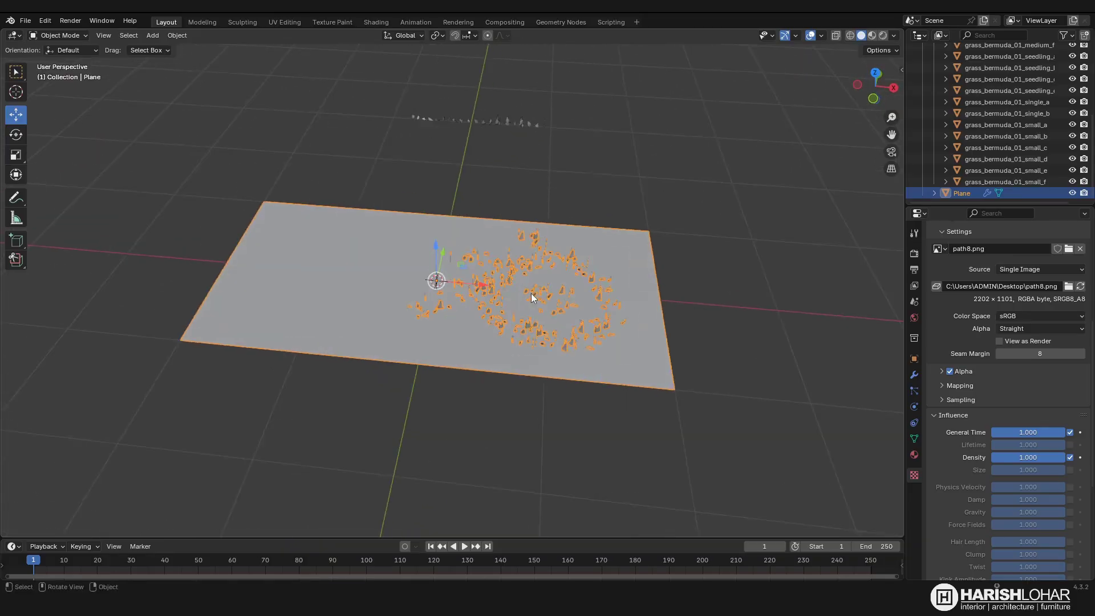
{"action": "scroll", "coordinate": [532, 293], "scroll_direction": "up", "scroll_amount": 2}
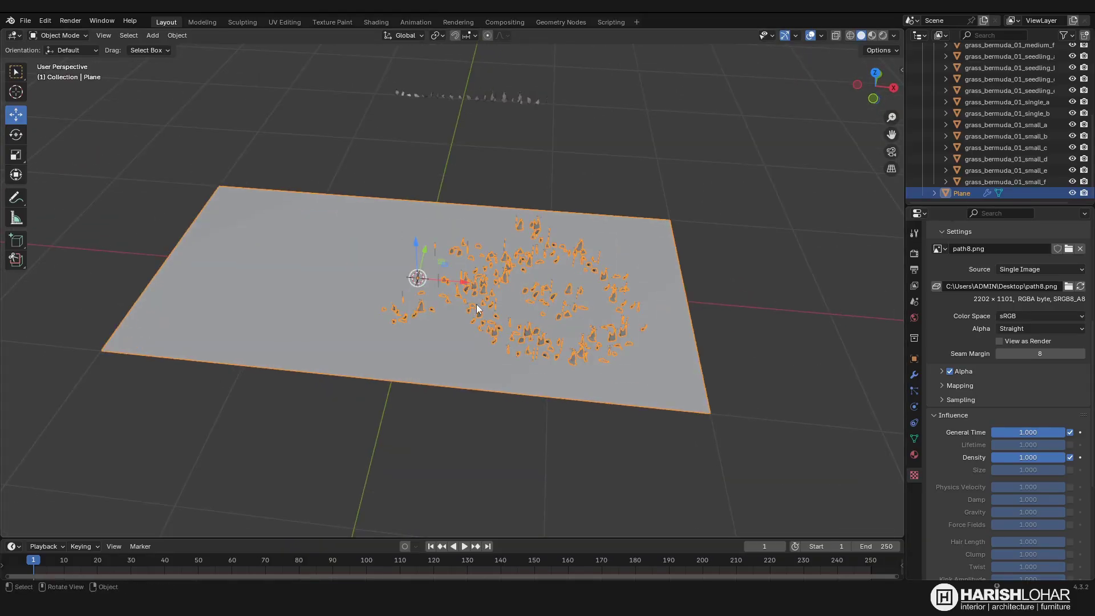
{"action": "key", "text": "Tab"}
{"action": "key", "text": "Tab"}
- In the Shading workspace, turn the lower-left area into a UV Editor showing path8.png
{"action": "left_click", "coordinate": [375, 22]}
{"action": "left_click", "coordinate": [12, 350]}
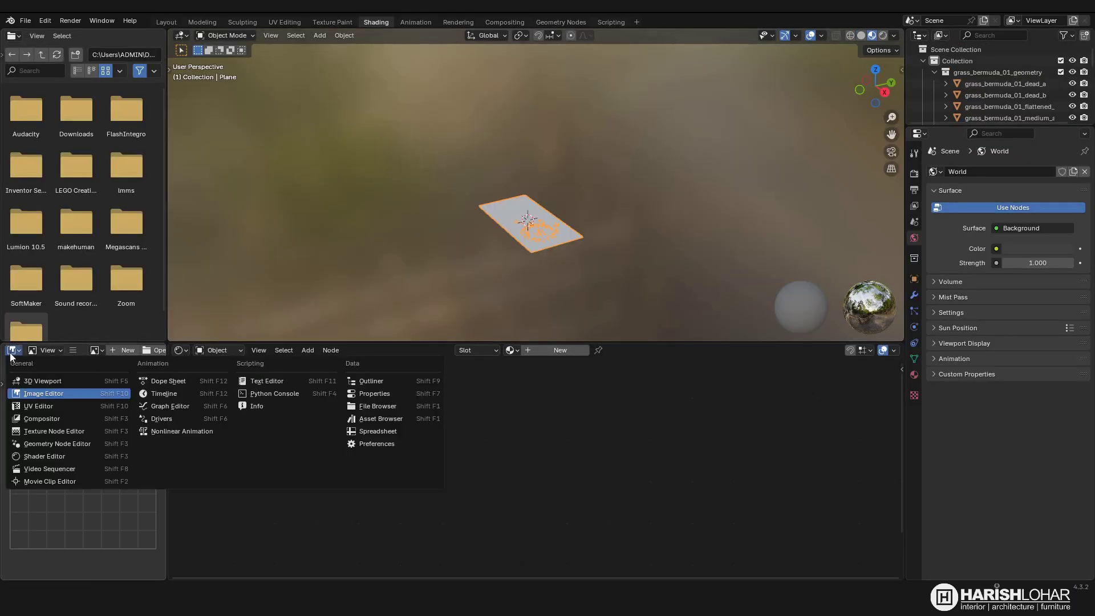
{"action": "left_click", "coordinate": [36, 406]}
{"action": "left_click_drag", "start_coordinate": [165, 458], "coordinate": [285, 457]}
{"action": "key", "text": "Tab"}
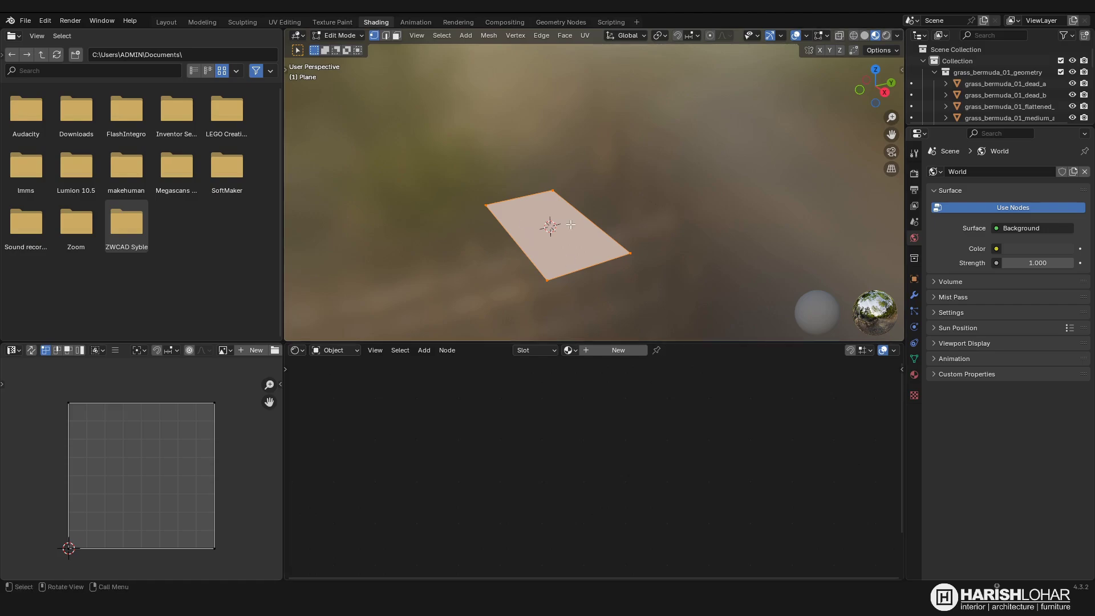
{"action": "left_click", "coordinate": [224, 350]}
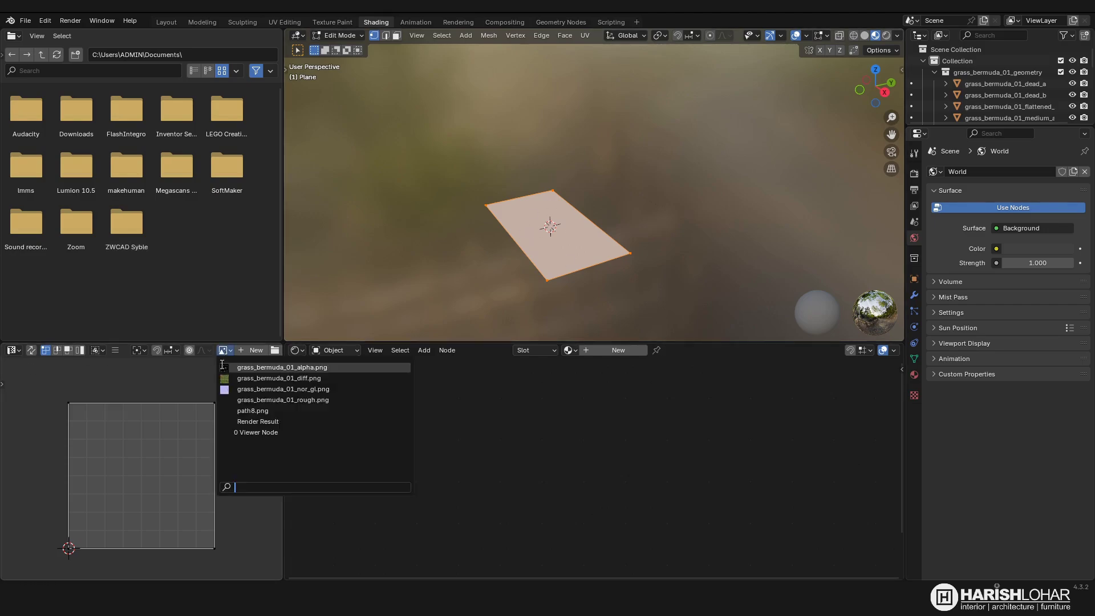
{"action": "left_click", "coordinate": [244, 411]}
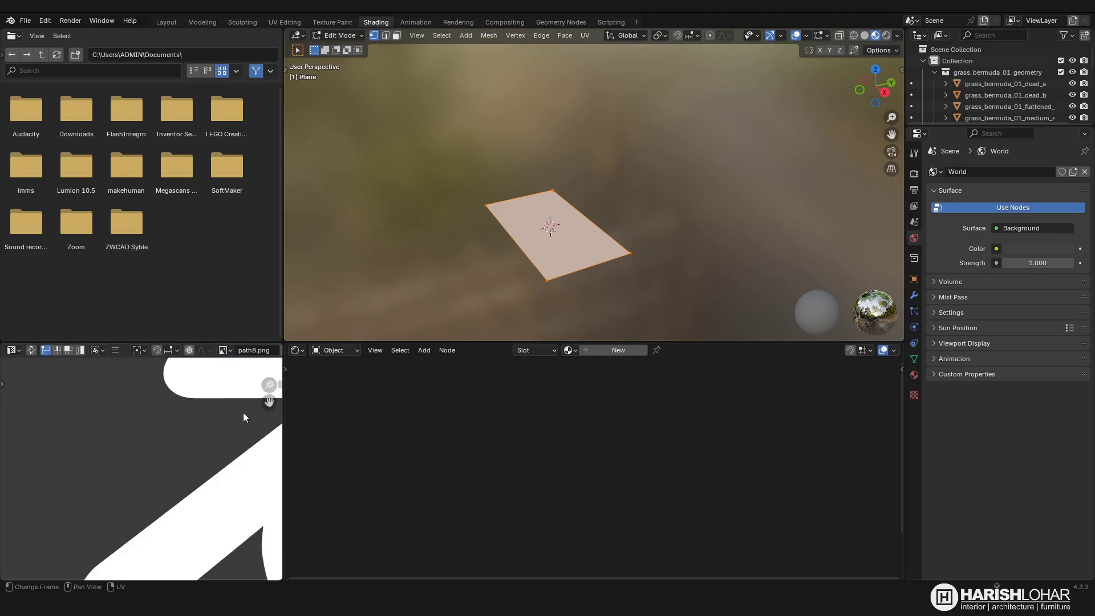
{"action": "scroll", "coordinate": [148, 481], "scroll_direction": "down", "scroll_amount": 5}
{"action": "scroll", "coordinate": [182, 456], "scroll_direction": "up", "scroll_amount": 2}
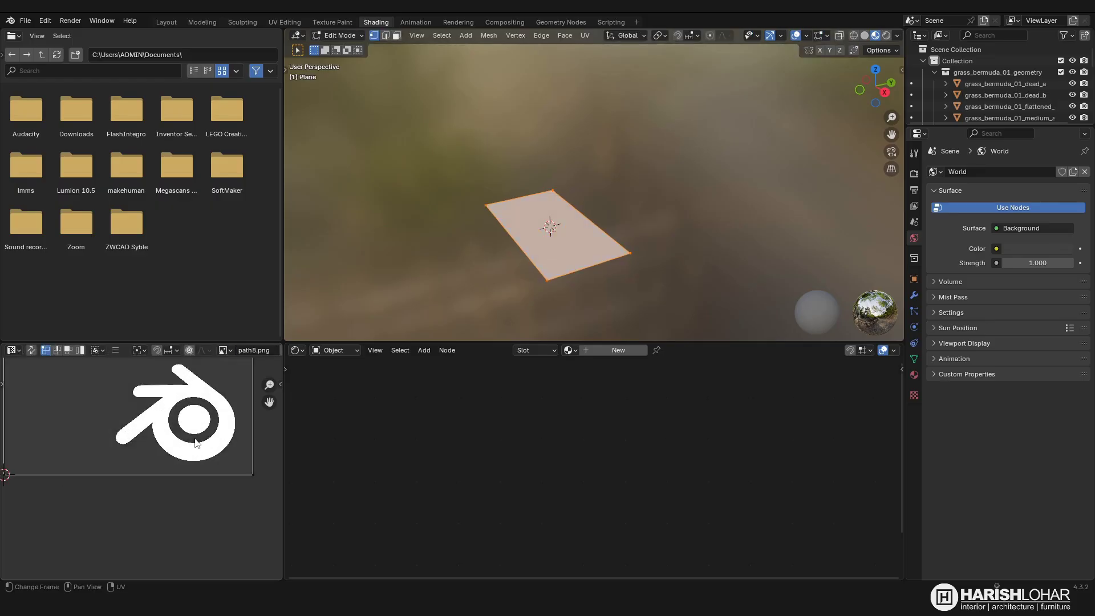
- Project the plane's UVs from top view, bounded to fill the path8.png image
{"action": "key", "text": "a"}
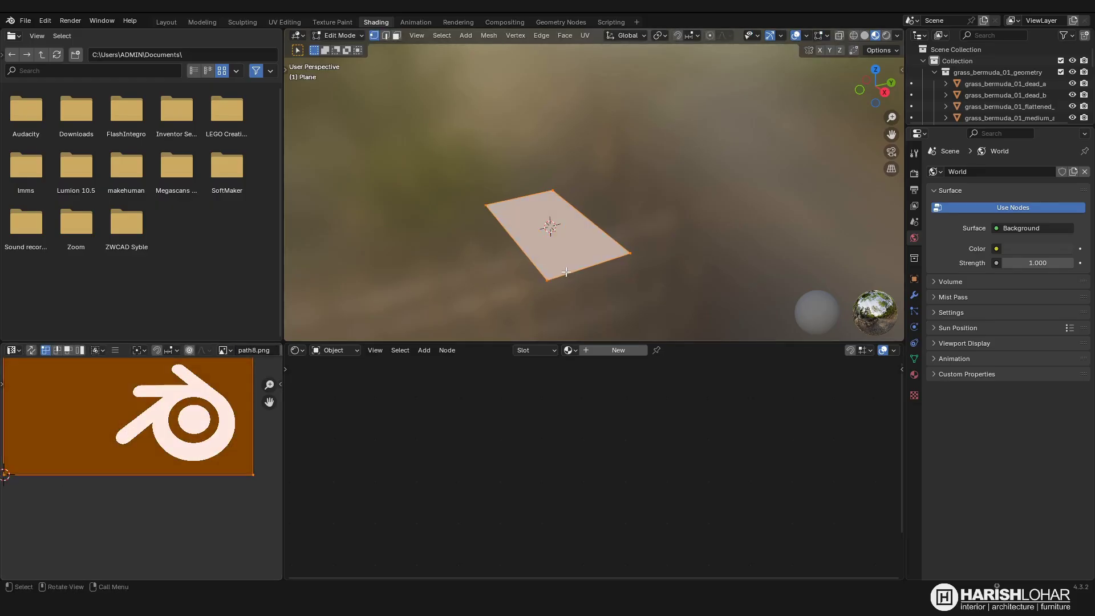
{"action": "key", "text": "u"}
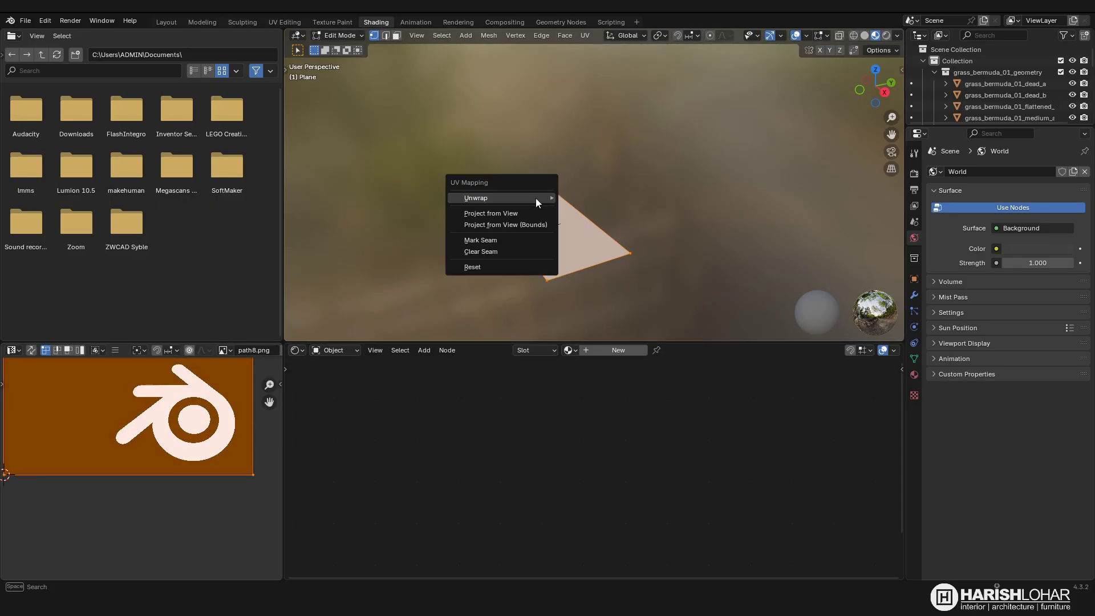
{"action": "mouse_move", "coordinate": [535, 197]}
{"action": "left_click", "coordinate": [512, 225]}
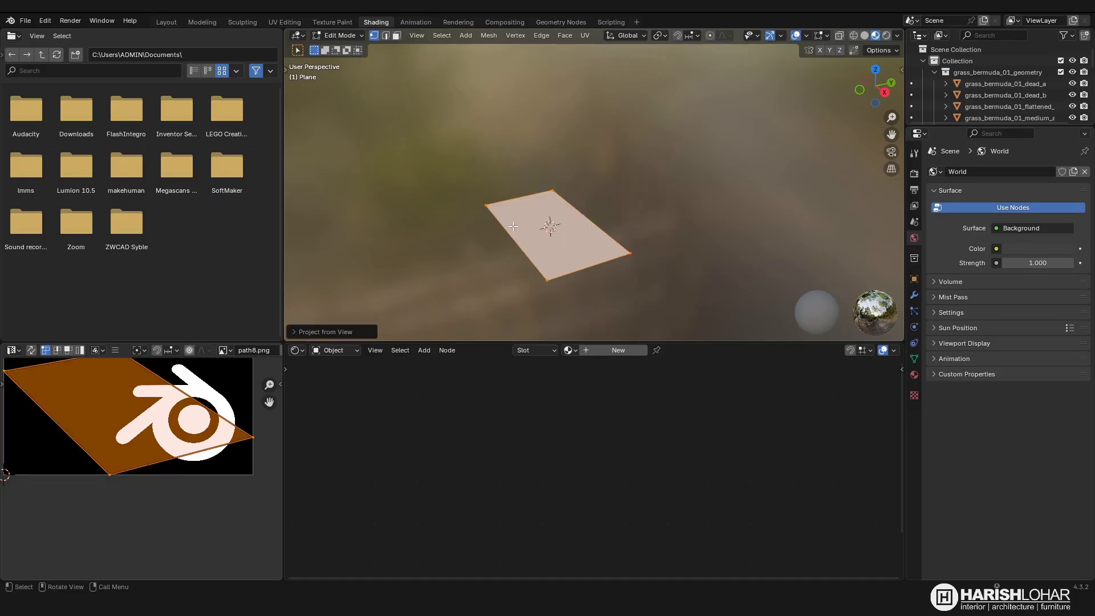
{"action": "key", "text": "KP_7"}
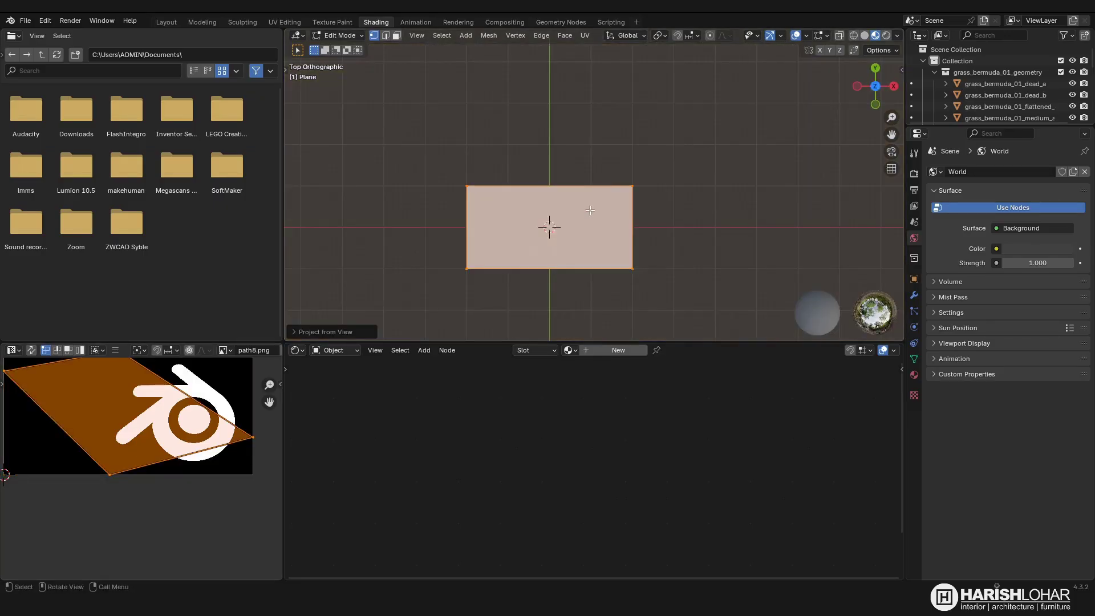
{"action": "key", "text": "u"}
{"action": "left_click", "coordinate": [590, 210]}
{"action": "key", "text": "Tab"}
{"action": "middle_click_drag", "start_coordinate": [611, 241], "coordinate": [580, 290]}
- Switch the viewport to Solid shading with colour set to Texture
{"action": "scroll", "coordinate": [579, 289], "scroll_direction": "up", "scroll_amount": 3}
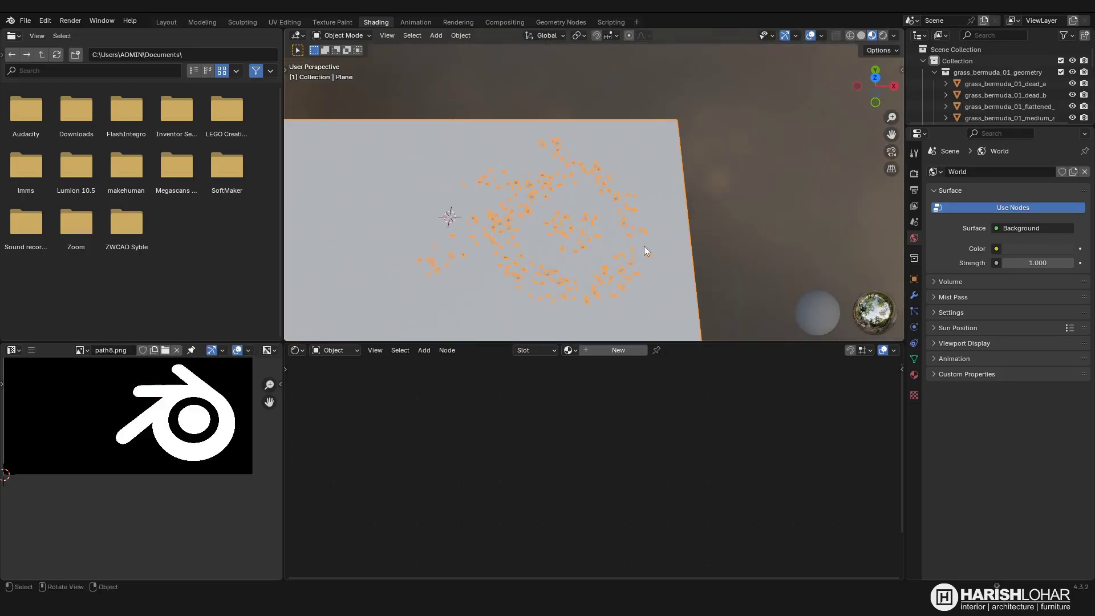
{"action": "left_click", "coordinate": [862, 35]}
{"action": "left_click", "coordinate": [894, 36]}
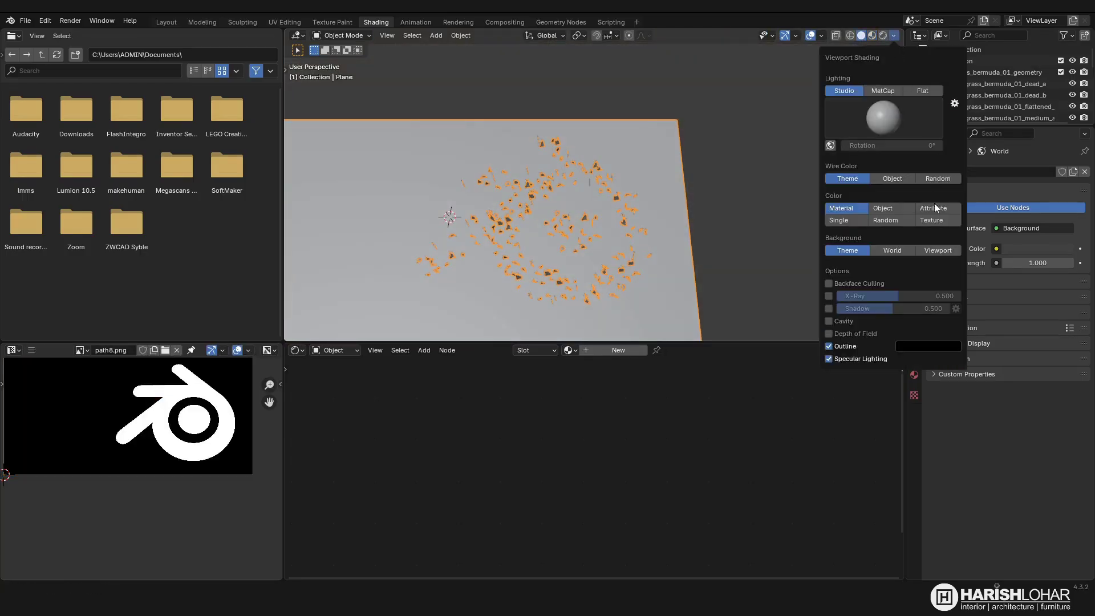
{"action": "left_click", "coordinate": [882, 220]}
{"action": "scroll", "coordinate": [583, 286], "scroll_direction": "down", "scroll_amount": 2}
{"action": "mouse_move", "coordinate": [627, 193]}
{"action": "middle_mouse_down"}
{"action": "mouse_move", "coordinate": [583, 287]}
{"action": "mouse_move", "coordinate": [571, 244]}
{"action": "mouse_move", "coordinate": [593, 244]}
{"action": "middle_mouse_up"}
{"action": "scroll", "coordinate": [570, 244], "scroll_direction": "up", "scroll_amount": 2}
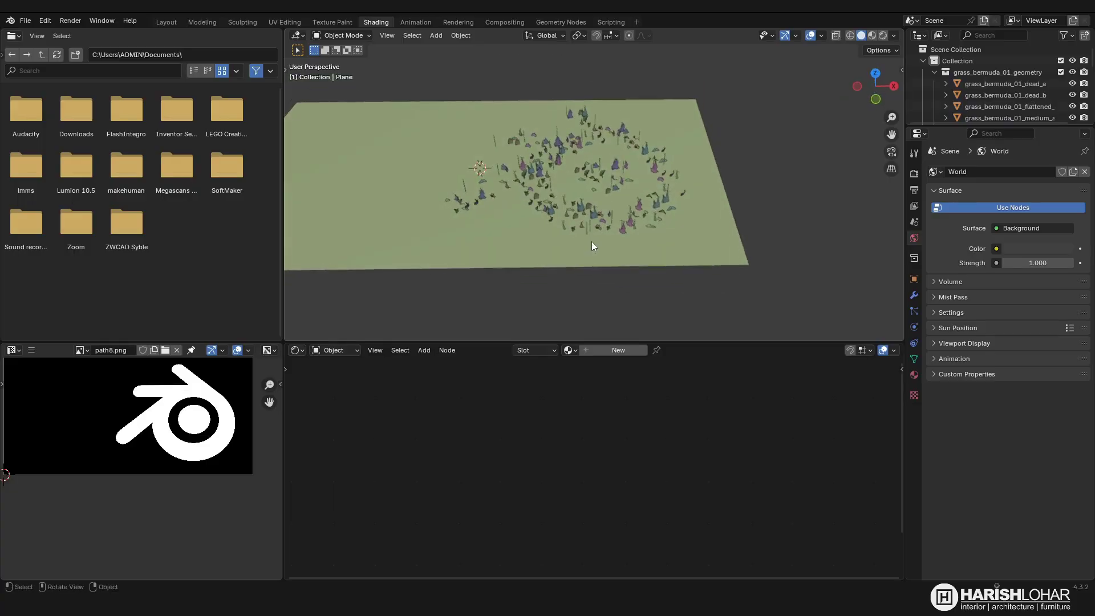
- Select all objects and review the particle texture settings, with Mapping set to Generated
{"action": "key", "text": "a"}
{"action": "left_click", "coordinate": [913, 397]}
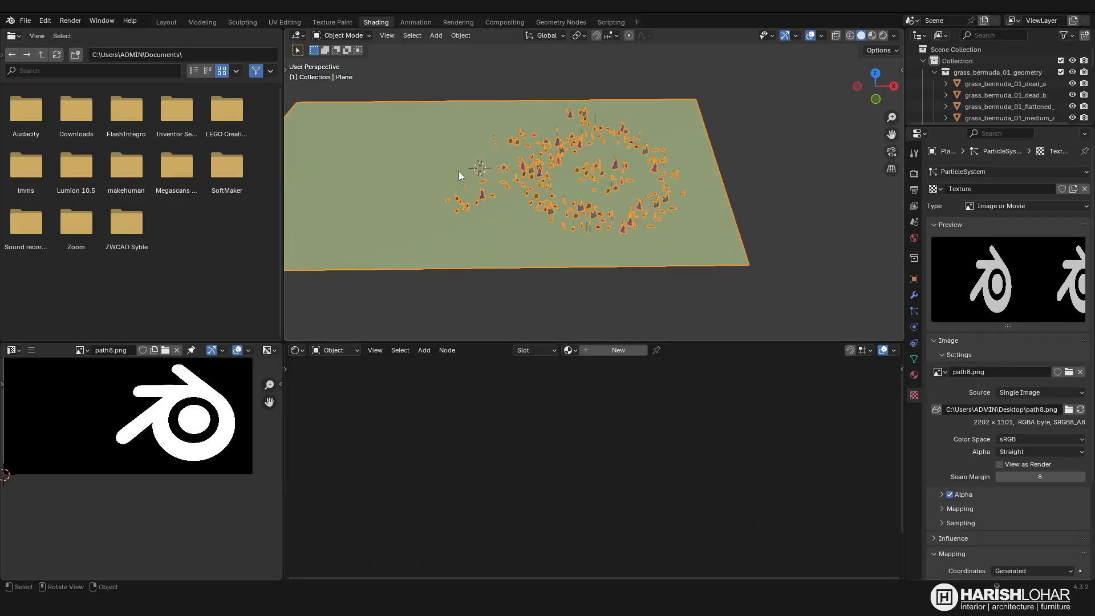
{"action": "scroll", "coordinate": [994, 440], "scroll_direction": "down", "scroll_amount": 4}
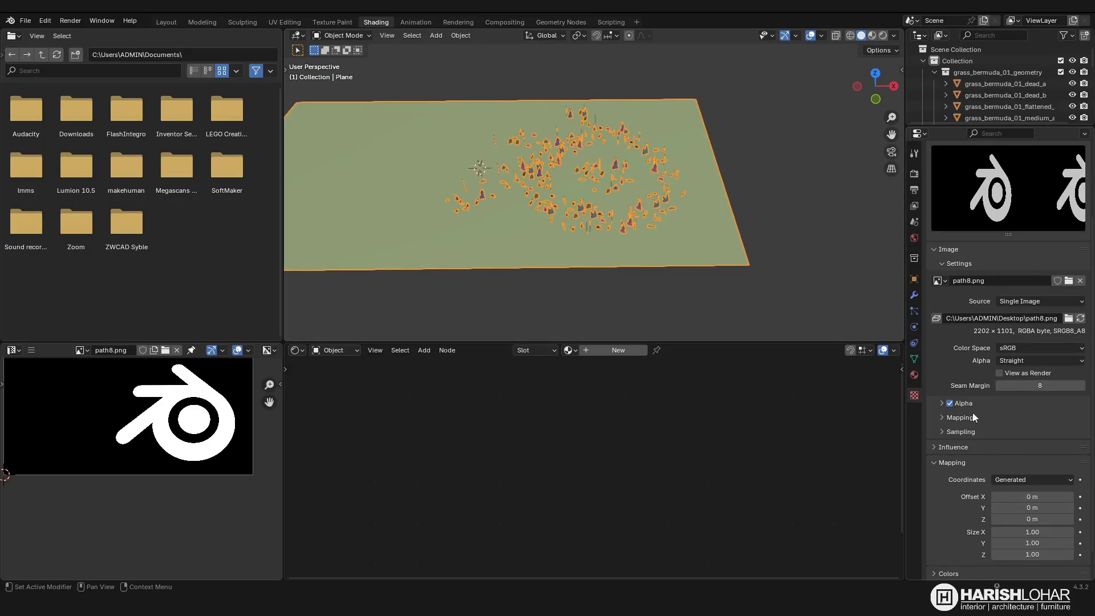
{"action": "scroll", "coordinate": [977, 393], "scroll_direction": "down", "scroll_amount": 1}
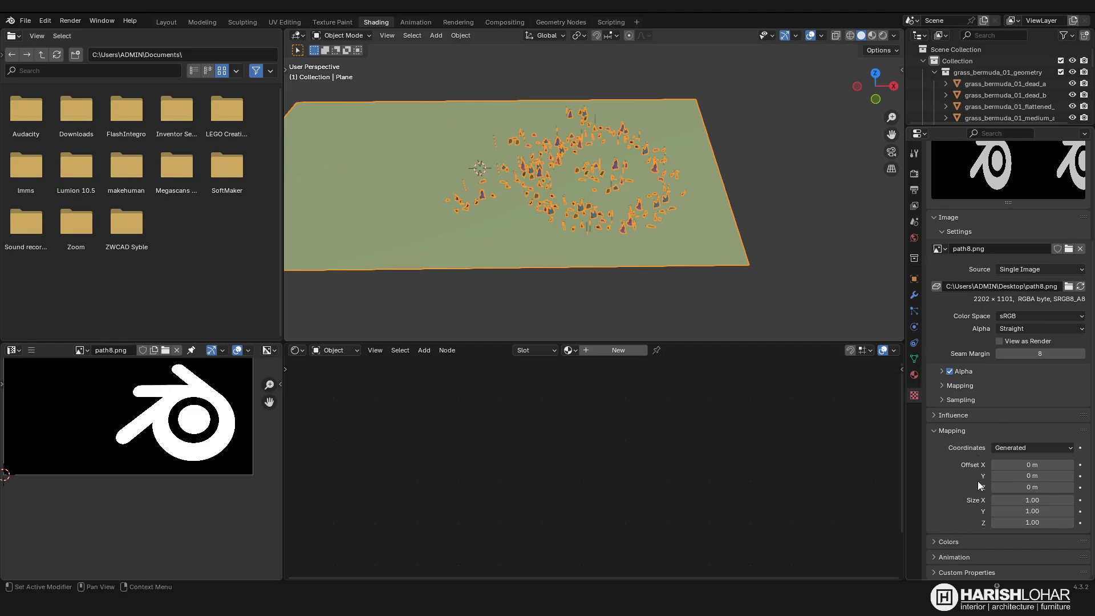
{"action": "scroll", "coordinate": [979, 485], "scroll_direction": "up", "scroll_amount": 5}
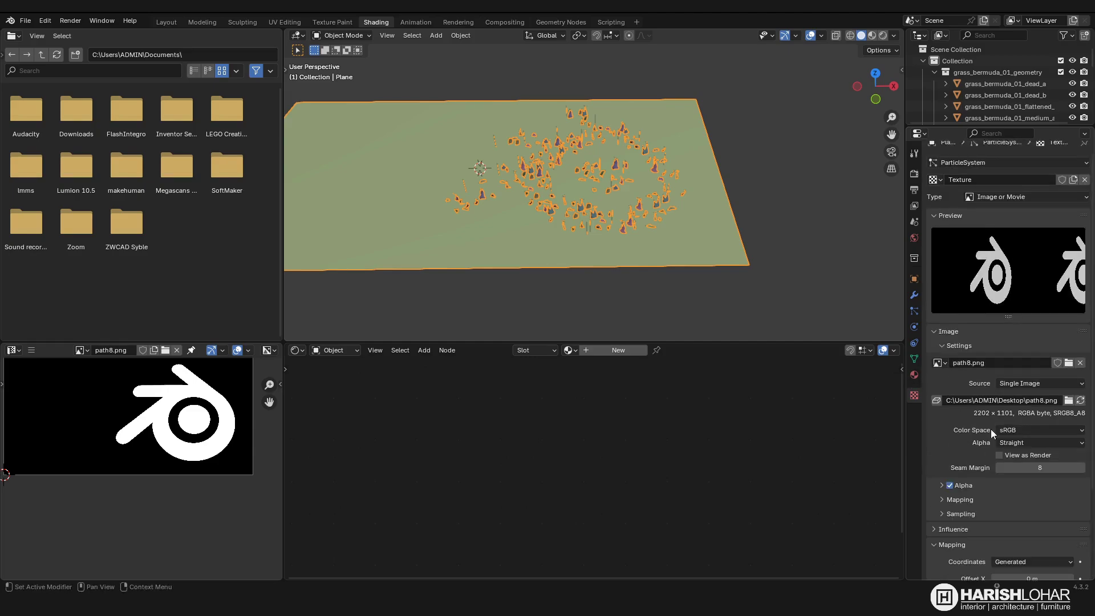
- Change the grass mask texture type to Wood
{"action": "left_click", "coordinate": [986, 200]}
{"action": "left_click", "coordinate": [987, 200]}
{"action": "left_click", "coordinate": [986, 200]}
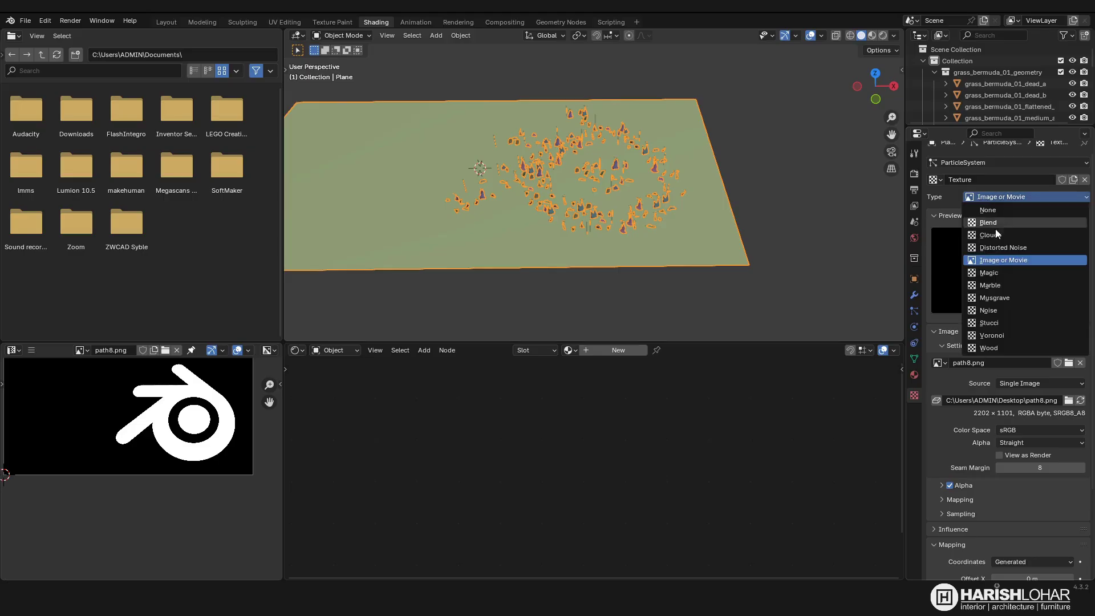
{"action": "left_click", "coordinate": [993, 348]}
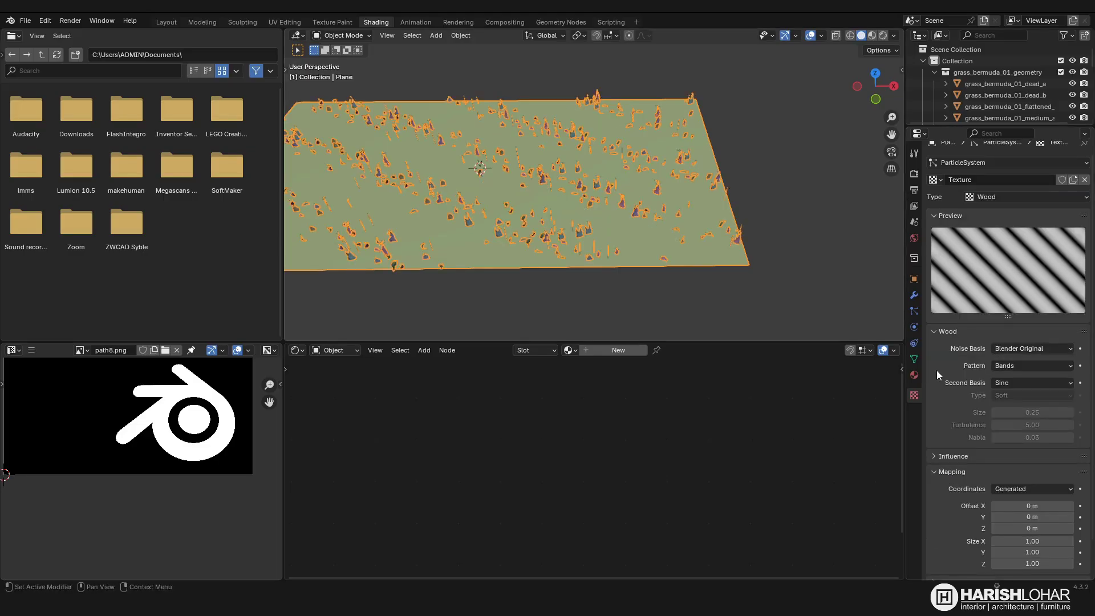
- Give the hair particles Interpolated children for denser grass
{"action": "left_click", "coordinate": [914, 294]}
{"action": "left_click", "coordinate": [914, 310]}
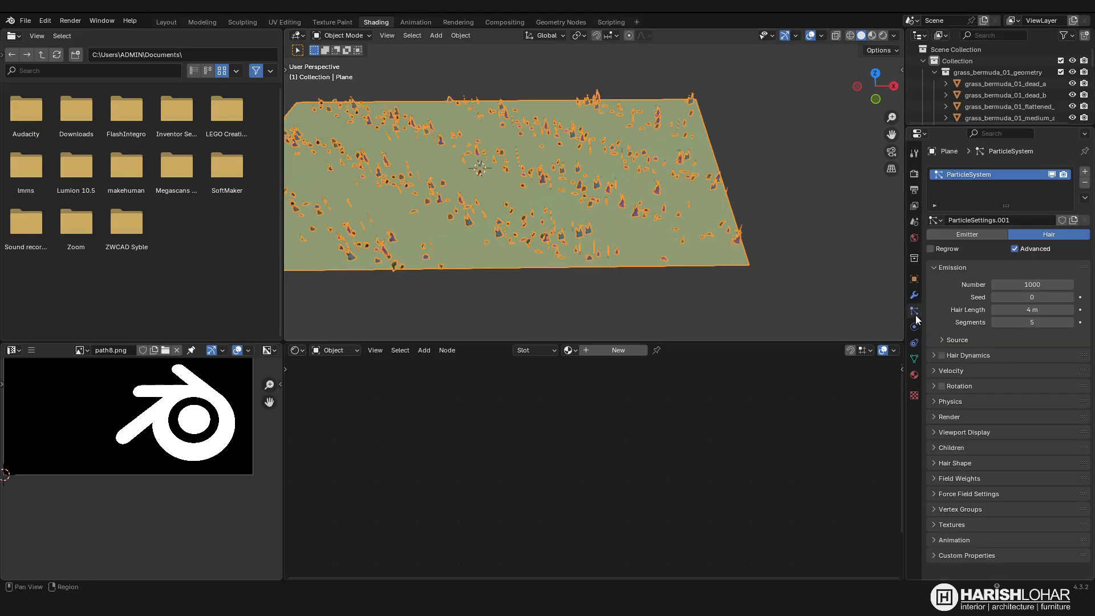
{"action": "left_click", "coordinate": [946, 448]}
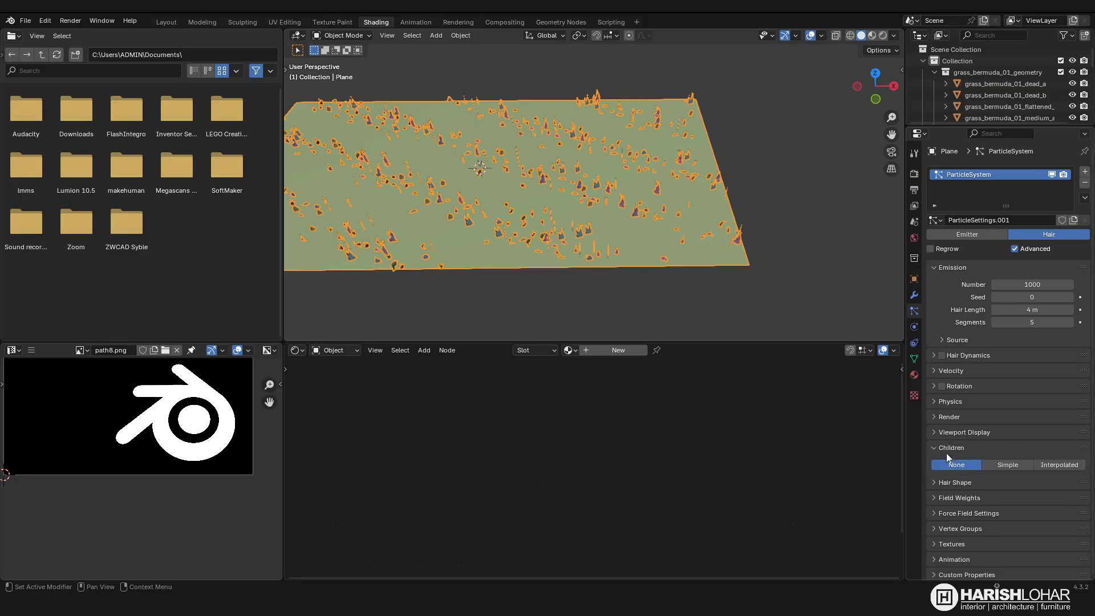
{"action": "left_click", "coordinate": [1042, 464]}
{"action": "middle_click_drag", "start_coordinate": [684, 205], "coordinate": [612, 217]}
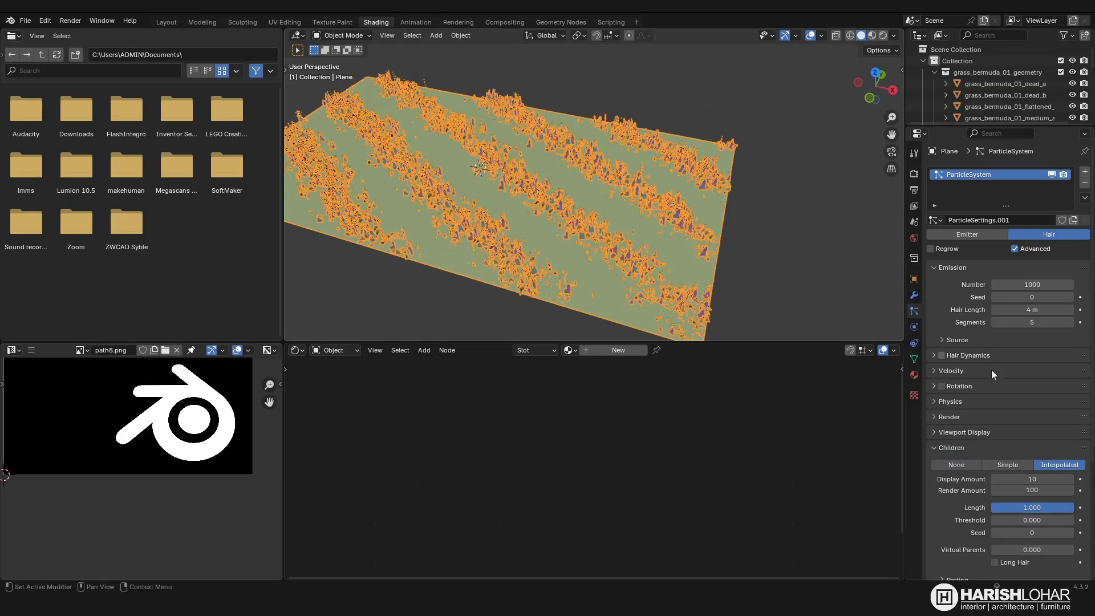
- Set the Wood texture's pattern to Rings and its second basis to Tri
{"action": "left_click", "coordinate": [913, 395]}
{"action": "left_click", "coordinate": [1025, 374]}
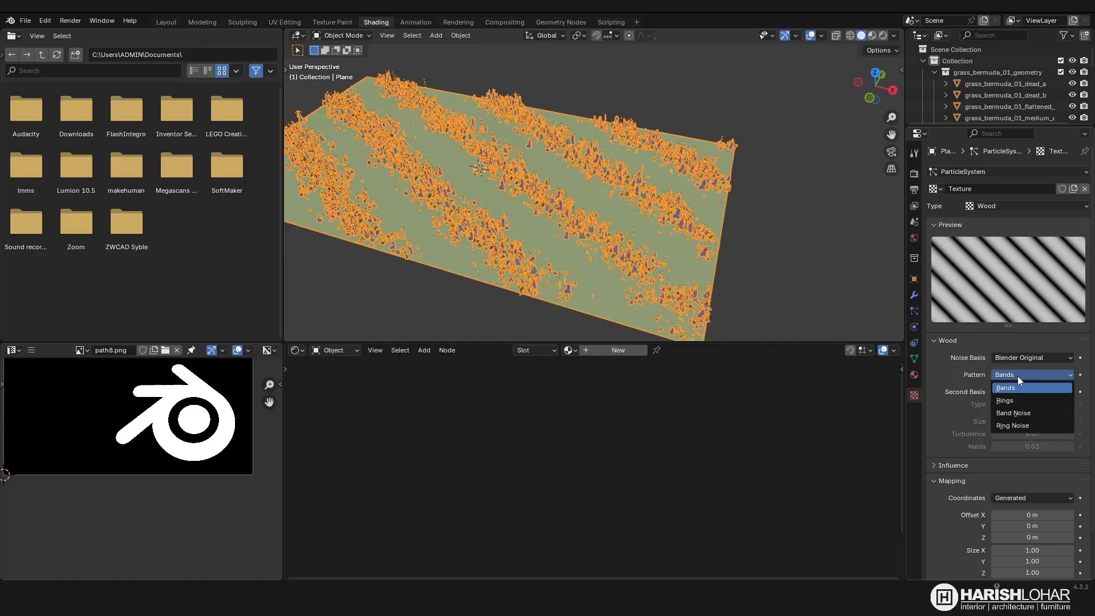
{"action": "left_click", "coordinate": [1020, 400]}
{"action": "middle_click_drag", "start_coordinate": [583, 193], "coordinate": [594, 231]}
{"action": "left_click", "coordinate": [1029, 393]}
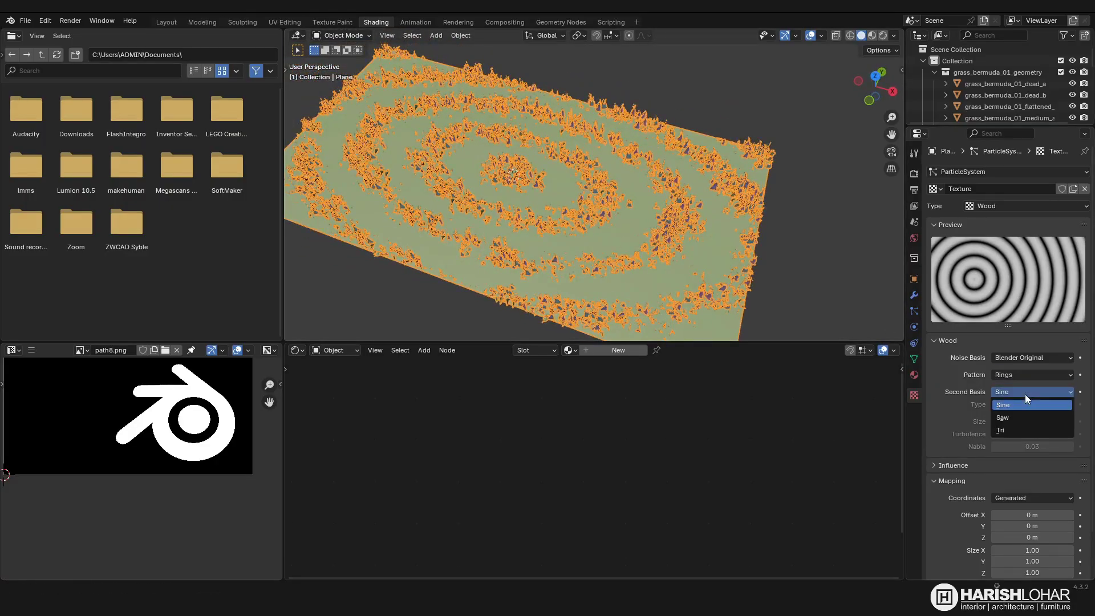
{"action": "left_click", "coordinate": [1006, 429]}
{"action": "left_click", "coordinate": [995, 205]}
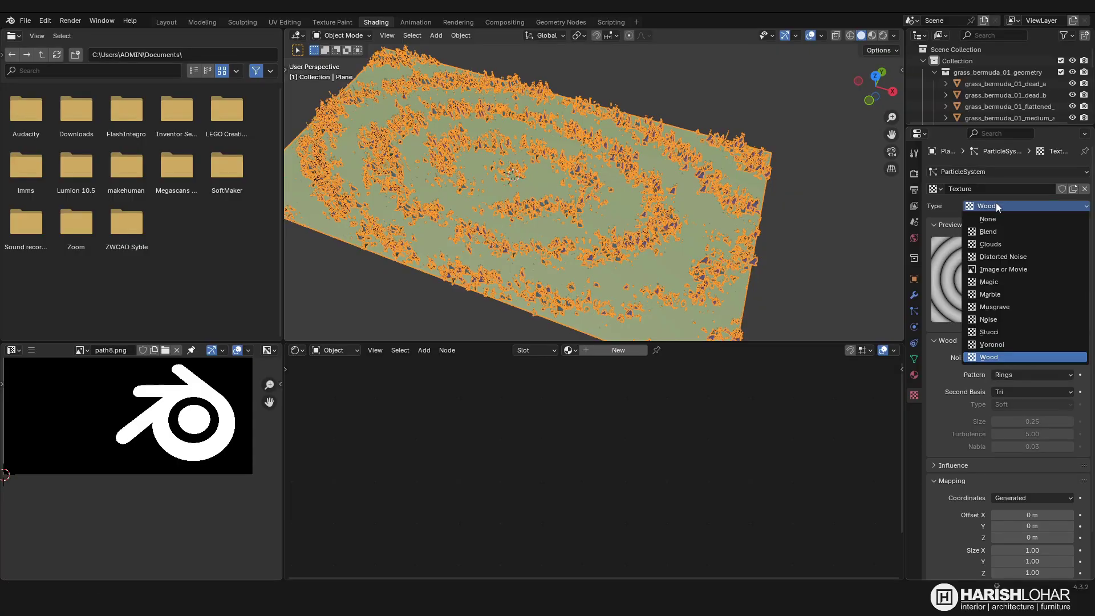
- Switch the grass mask texture to Magic and view the grass up close in Material Preview, deselected
{"action": "left_click", "coordinate": [990, 282]}
{"action": "mouse_move", "coordinate": [817, 246]}
{"action": "middle_mouse_down"}
{"action": "mouse_move", "coordinate": [706, 240]}
{"action": "mouse_move", "coordinate": [612, 217]}
{"action": "mouse_move", "coordinate": [769, 299]}
{"action": "mouse_move", "coordinate": [570, 239]}
{"action": "middle_mouse_up"}
{"action": "scroll", "coordinate": [564, 227], "scroll_direction": "up", "scroll_amount": 3}
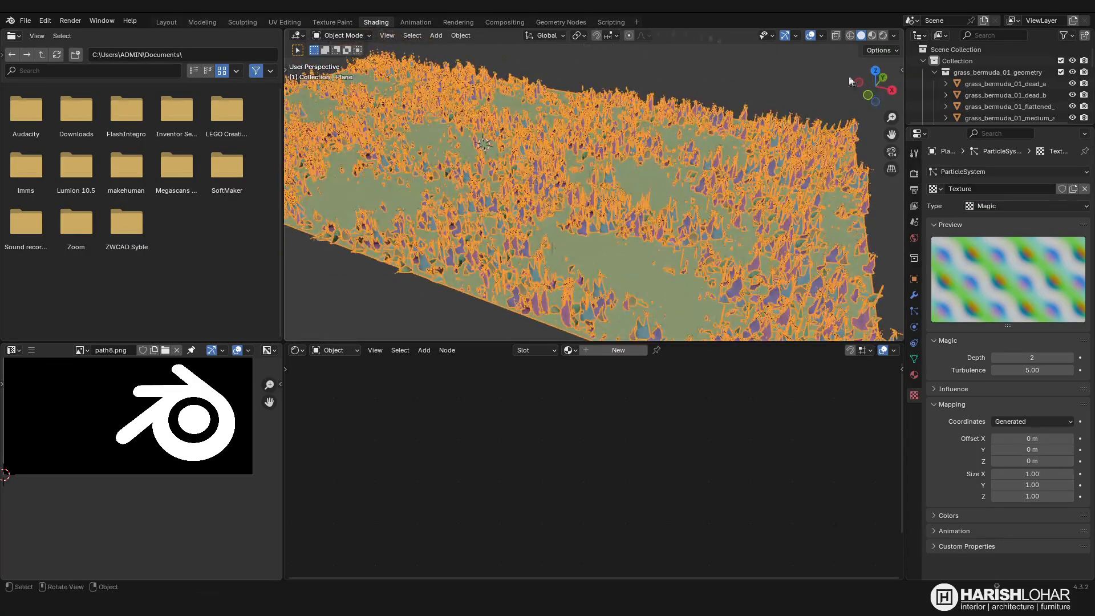
{"action": "left_click", "coordinate": [871, 35]}
{"action": "middle_click_drag", "start_coordinate": [658, 194], "coordinate": [629, 195]}
{"action": "key", "text": "alt+a"}
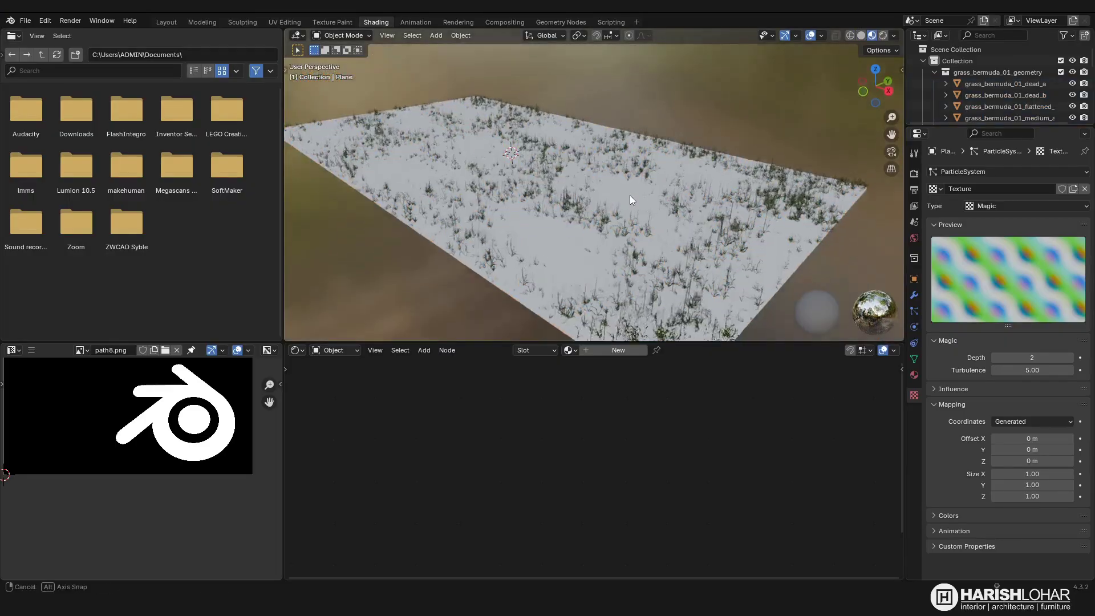
{"action": "scroll", "coordinate": [630, 195], "scroll_direction": "up", "scroll_amount": 5}
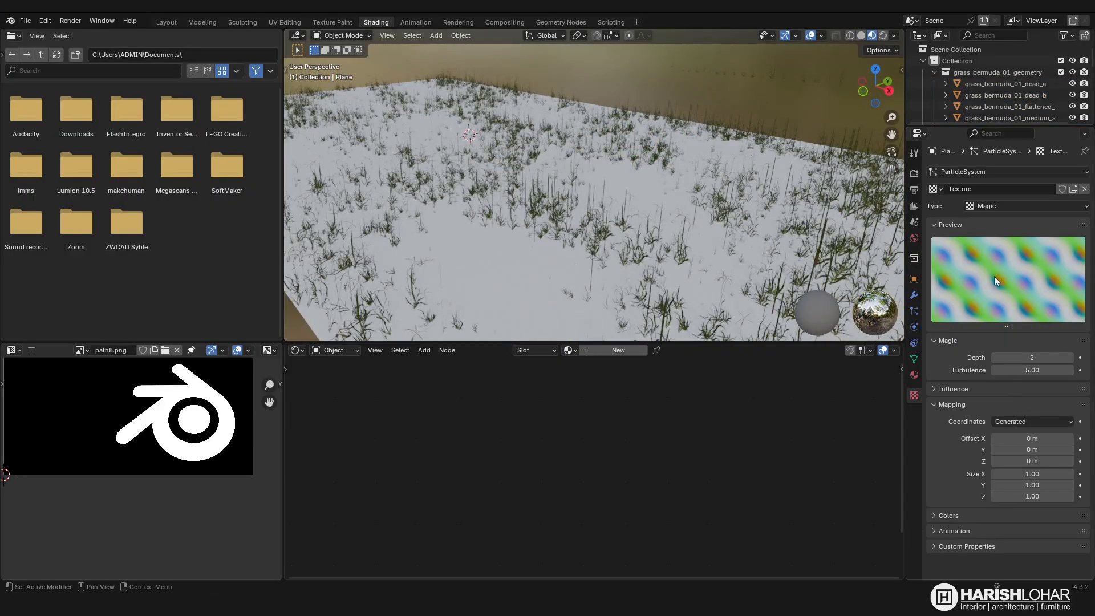
- Change the mask texture back to Wood with a Bands pattern
{"action": "left_click", "coordinate": [998, 208]}
{"action": "left_click", "coordinate": [990, 358]}
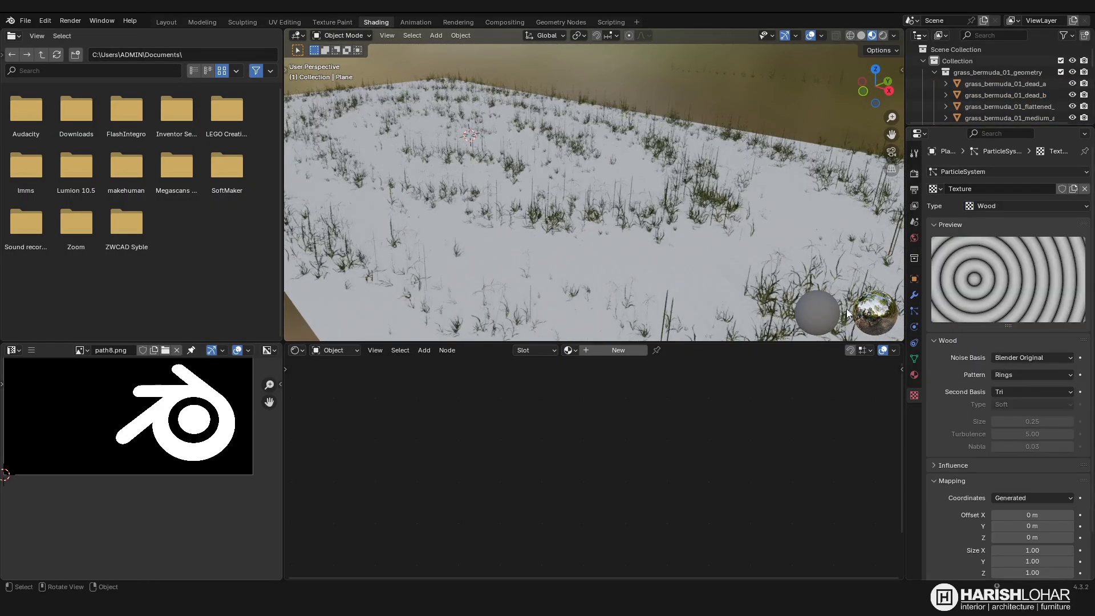
{"action": "left_click", "coordinate": [1012, 376]}
{"action": "left_click", "coordinate": [1007, 387]}
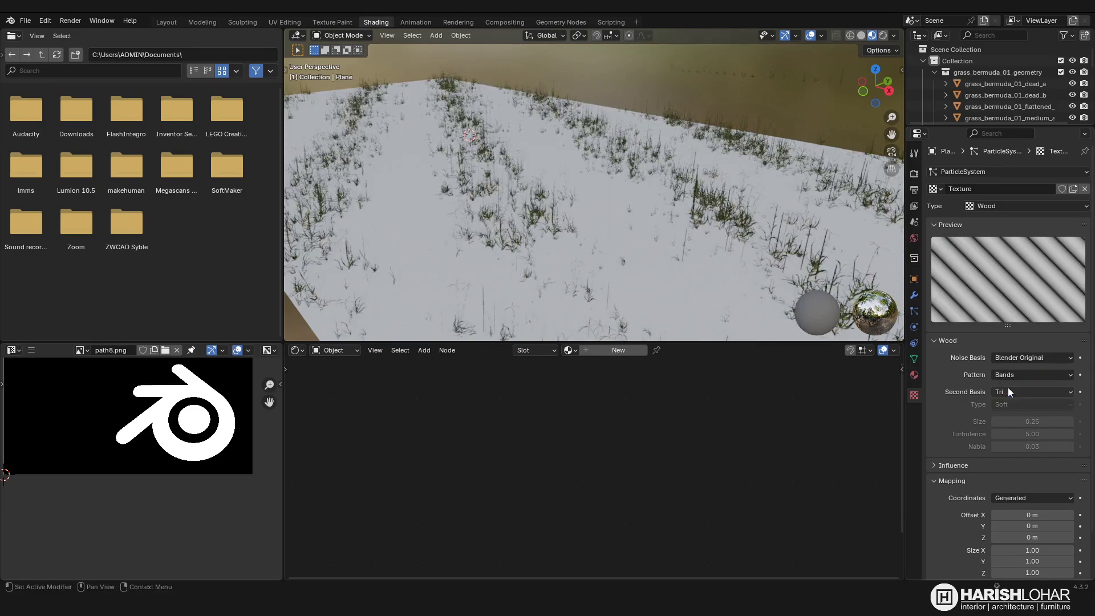
- Shift the wood mask's Mapping Offset X to about 4.6 m in Solid shading
{"action": "middle_click_drag", "start_coordinate": [684, 199], "coordinate": [656, 257]}
{"action": "left_click_drag", "start_coordinate": [1026, 515], "coordinate": [1066, 514]}
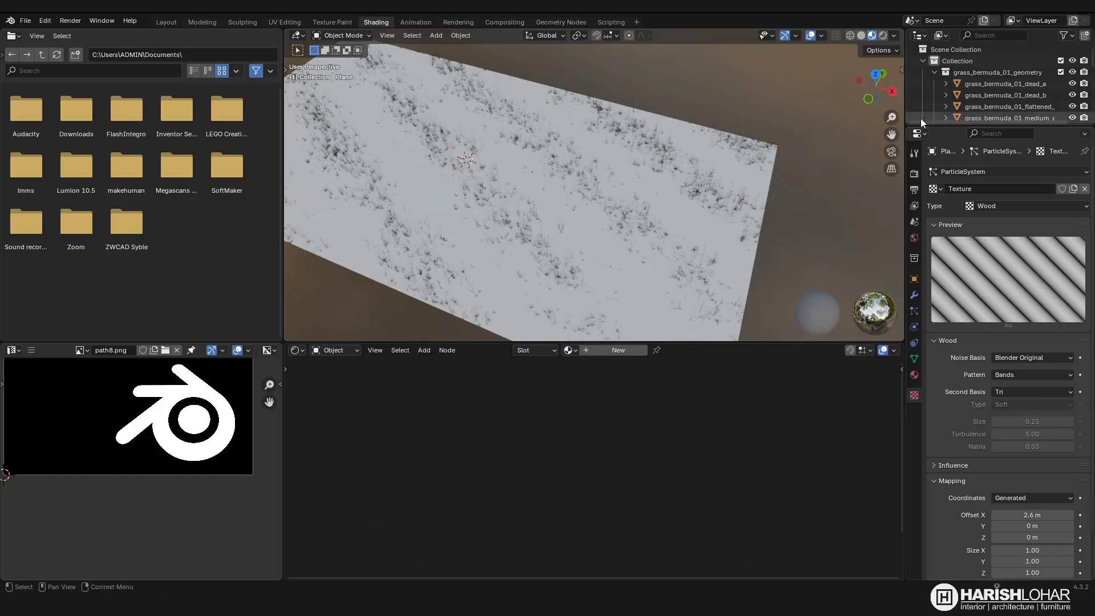
{"action": "left_click", "coordinate": [861, 35]}
{"action": "left_click_drag", "start_coordinate": [1026, 515], "coordinate": [1046, 515]}
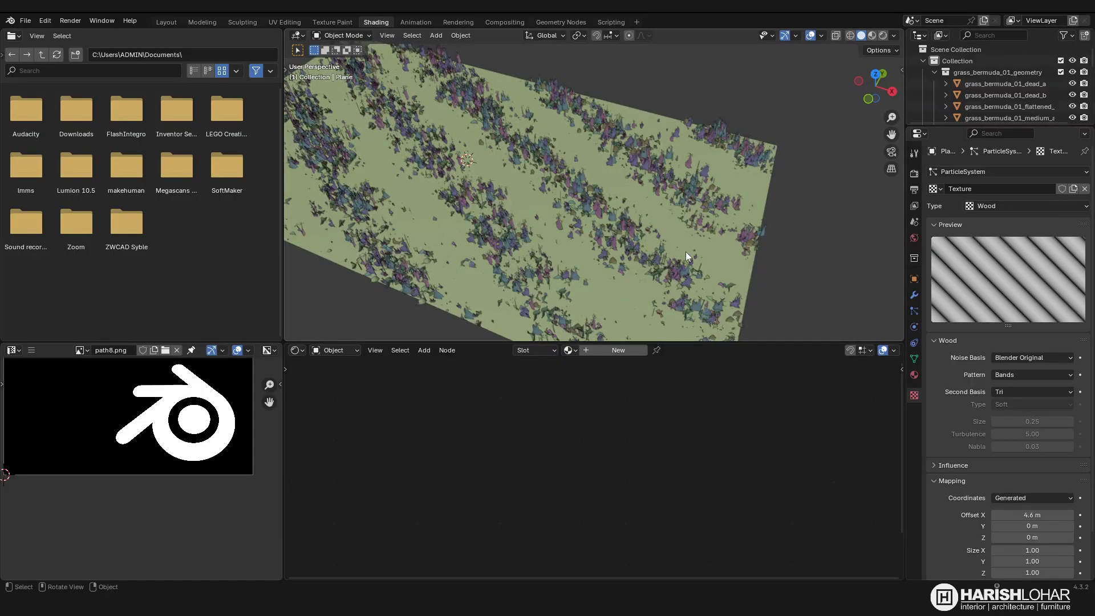
- Switch to the Layout workspace and orbit around the grass plane
{"action": "left_click", "coordinate": [166, 21]}
{"action": "mouse_move", "coordinate": [517, 343]}
{"action": "middle_mouse_down"}
{"action": "mouse_move", "coordinate": [498, 367]}
{"action": "mouse_move", "coordinate": [500, 351]}
{"action": "middle_mouse_up"}
{"action": "scroll", "coordinate": [648, 352], "scroll_direction": "up", "scroll_amount": 4}
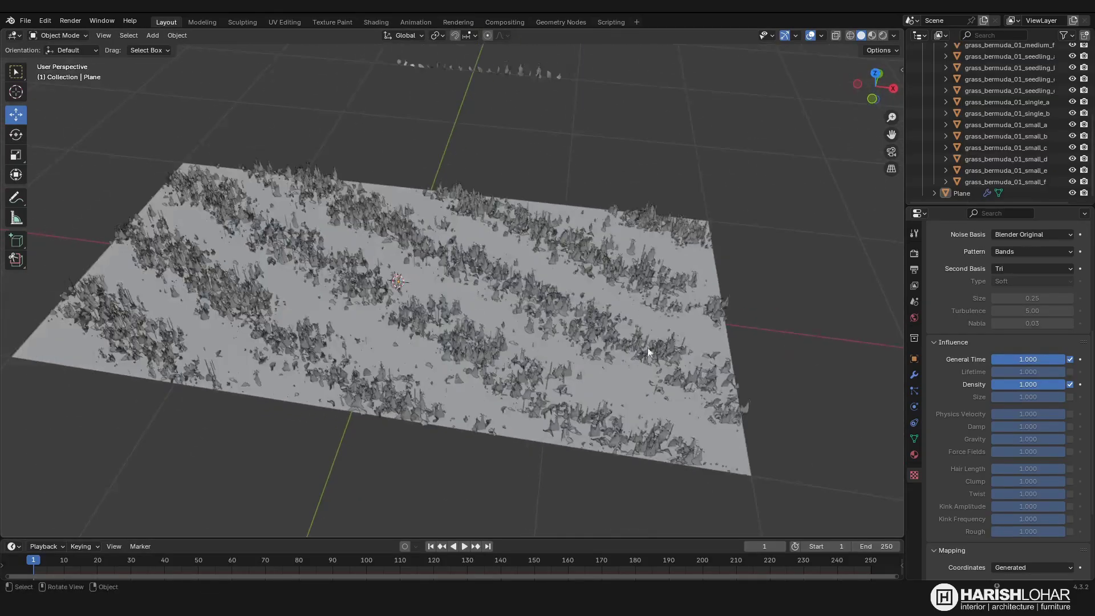